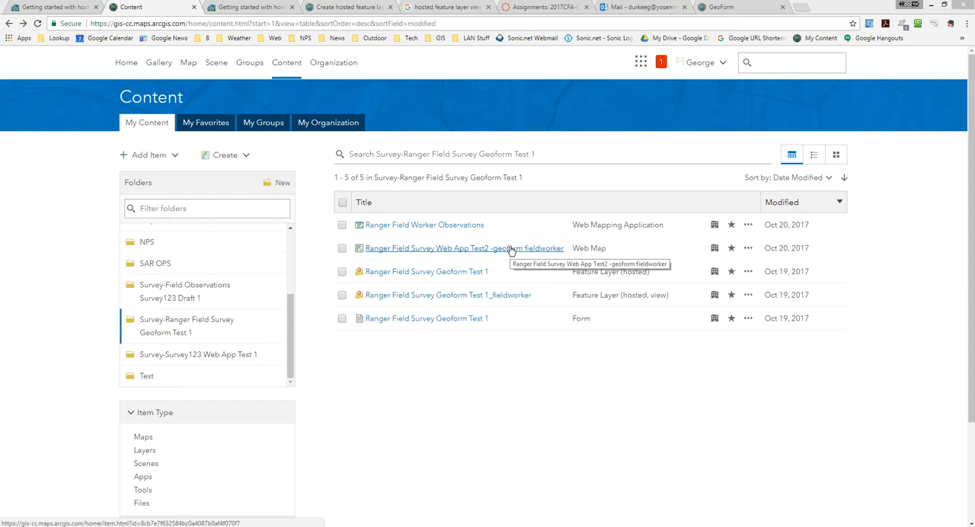
Open the web map "Ranger Field Survey Web App Test2 -geoform fieldworker" and review its item overview and usage details
click(511, 249)
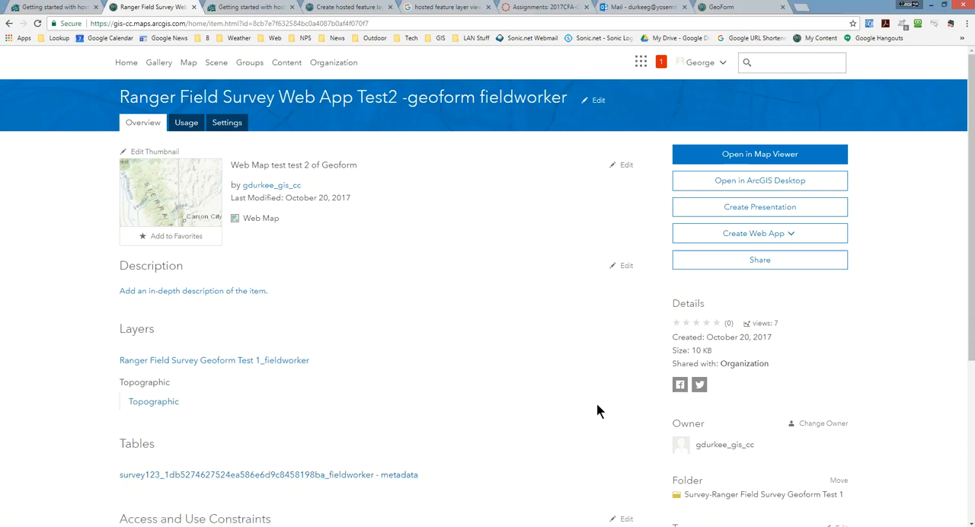
scroll(596, 405, down, 2)
scroll(561, 392, down, 1)
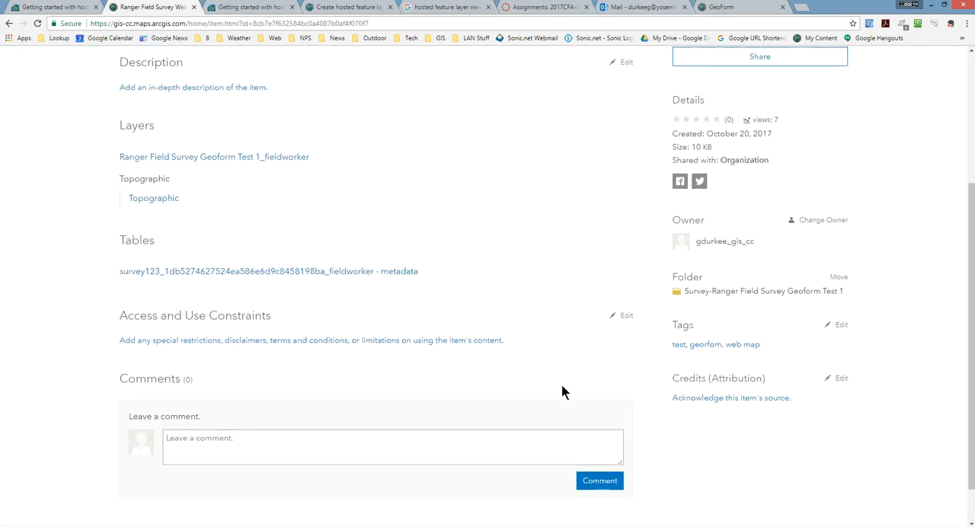
scroll(563, 366, up, 3)
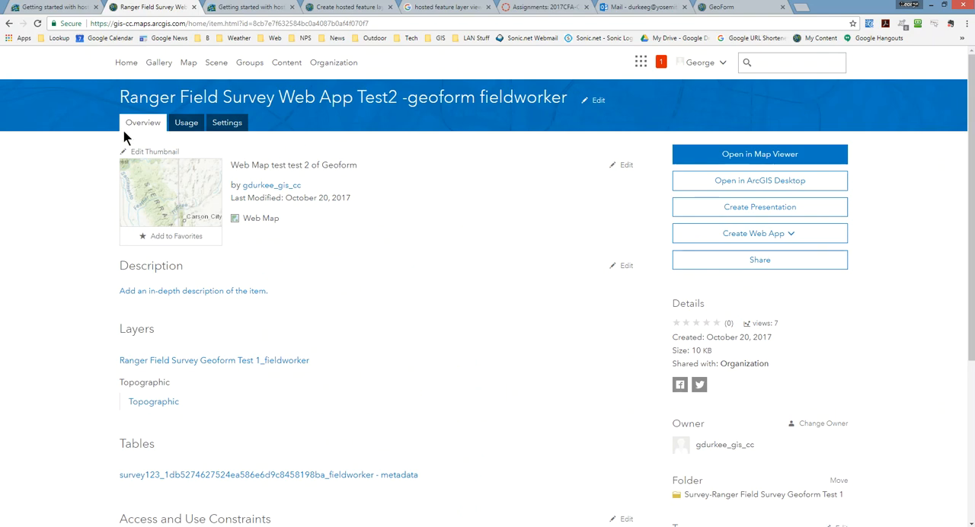
click(187, 124)
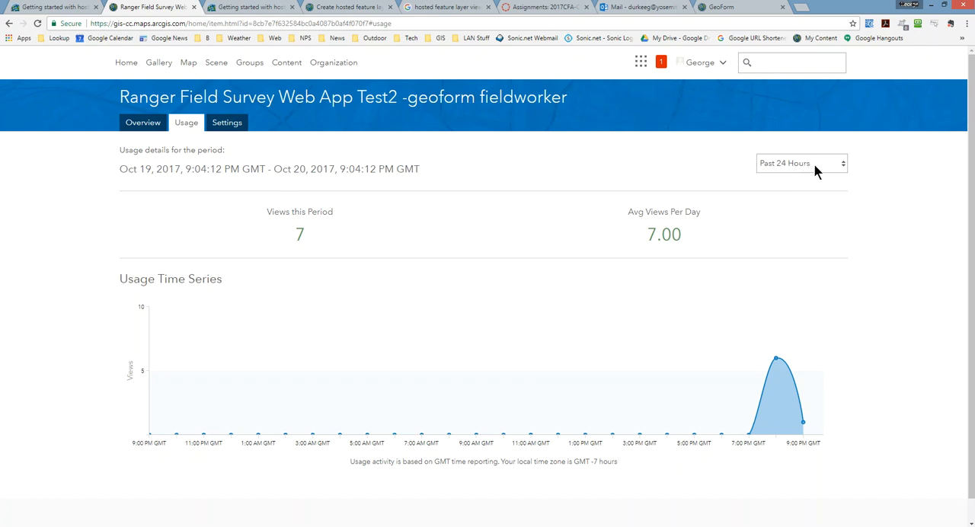
Turn on delete protection in the web map's general settings and save the change
click(219, 126)
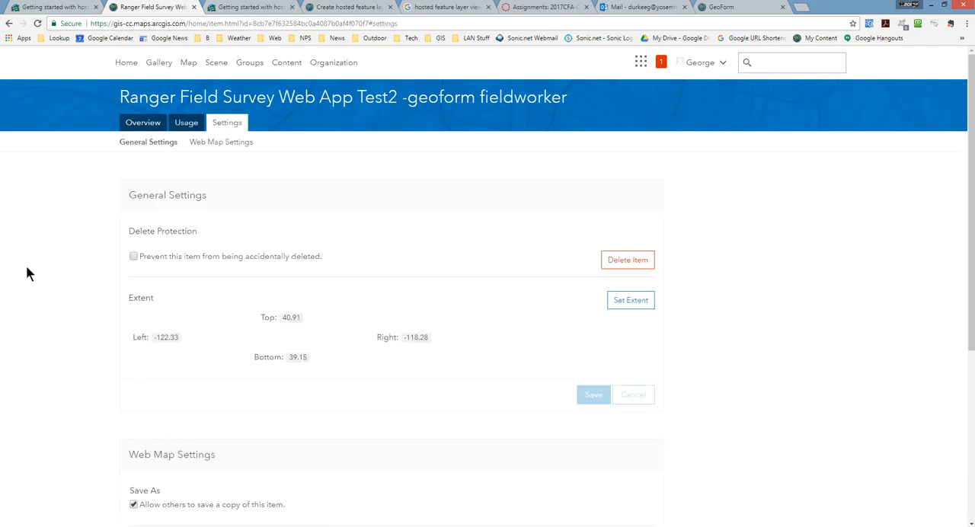
scroll(27, 268, down, 1)
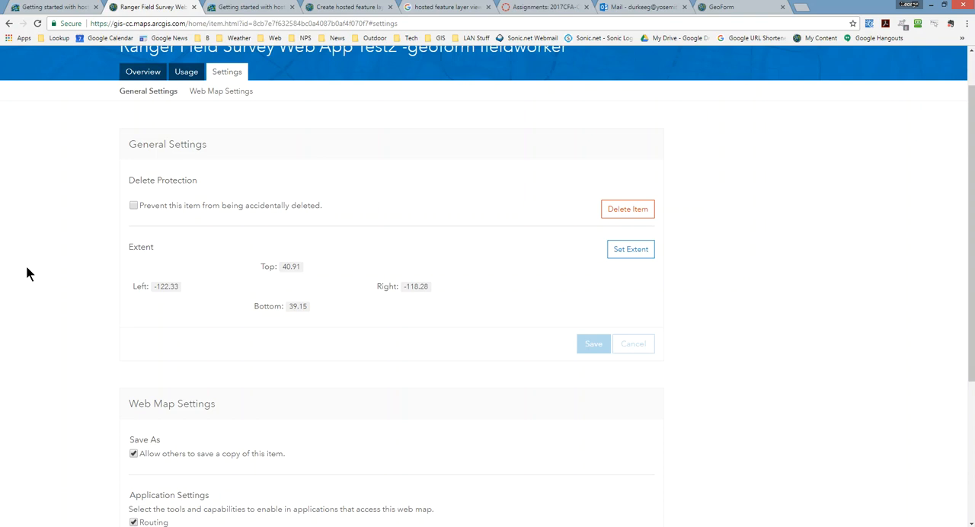
click(134, 206)
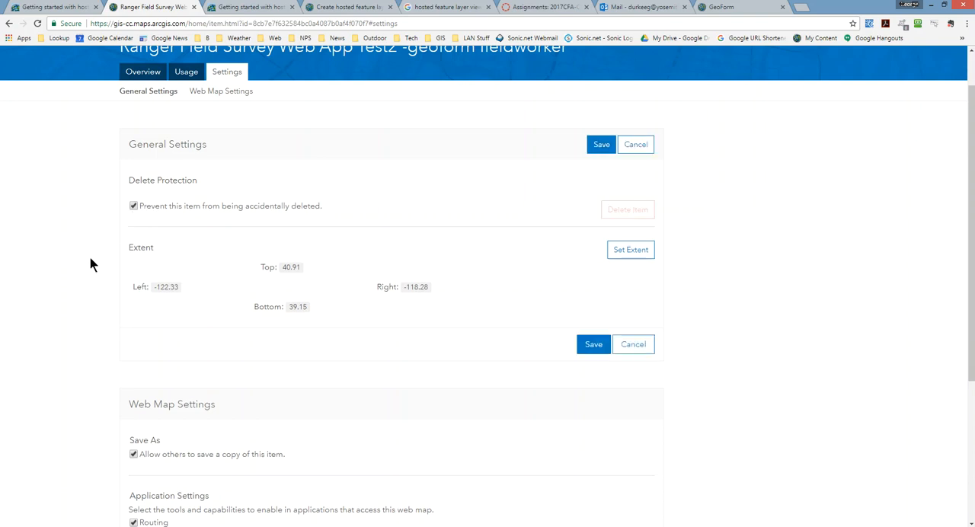
click(591, 144)
Disallow others from saving a copy of the web map and save the web map settings
scroll(3, 295, down, 3)
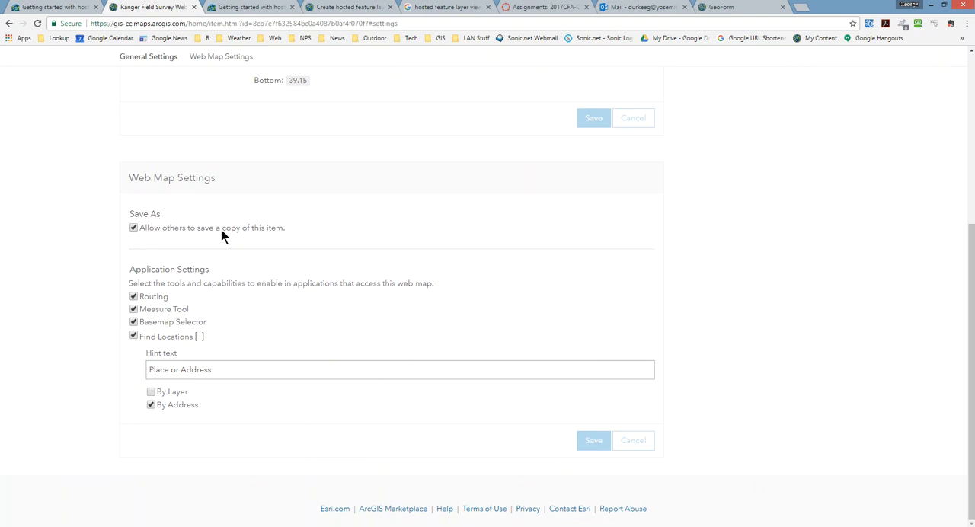
click(134, 228)
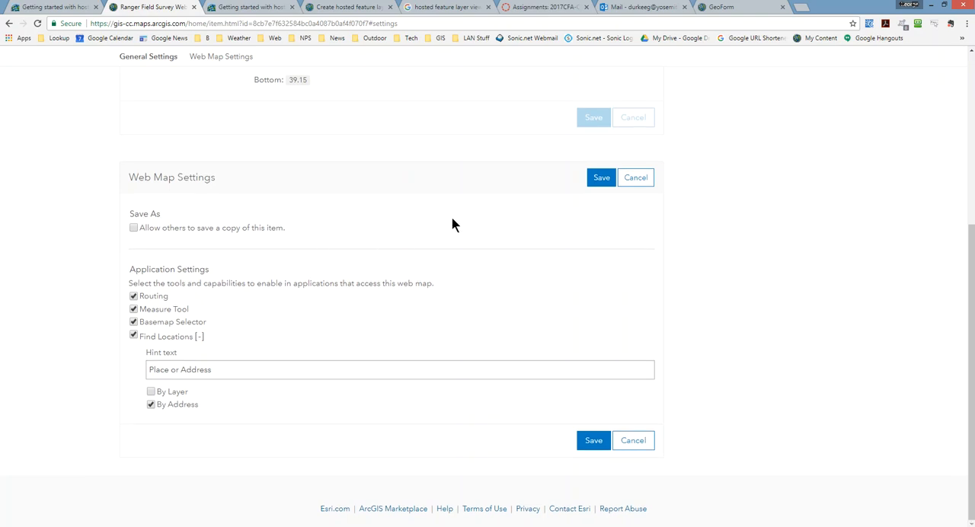
click(599, 179)
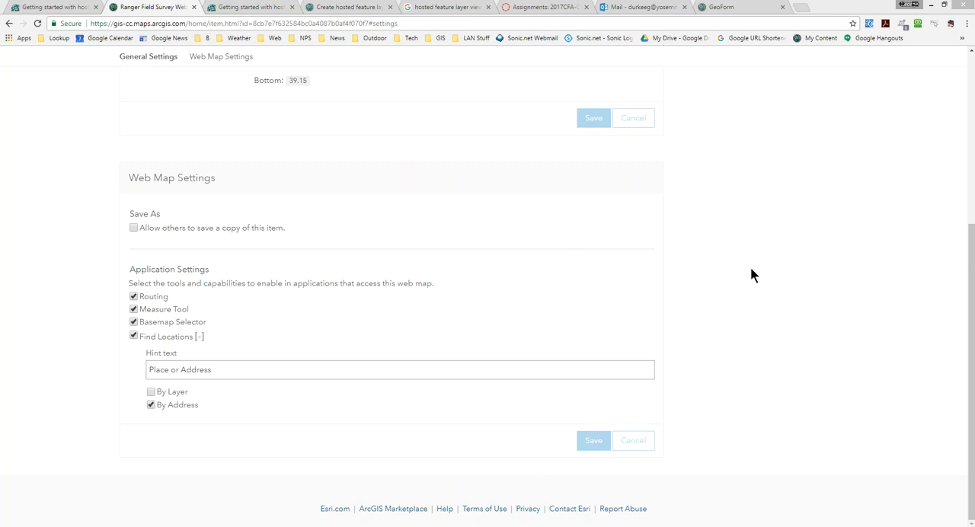
Create a web app from this map using the Web AppBuilder, with the summary "Field survey Test 2 using Web App builder"
scroll(749, 270, up, 5)
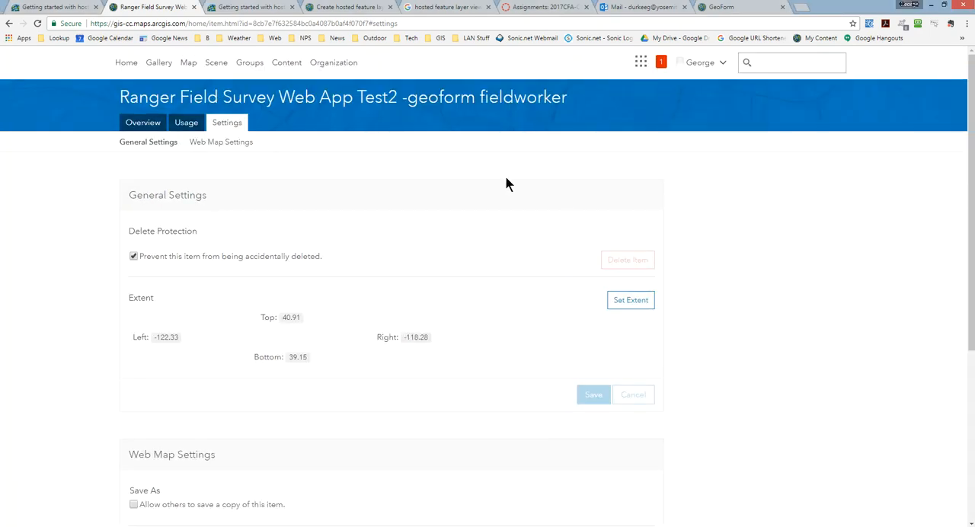
click(131, 124)
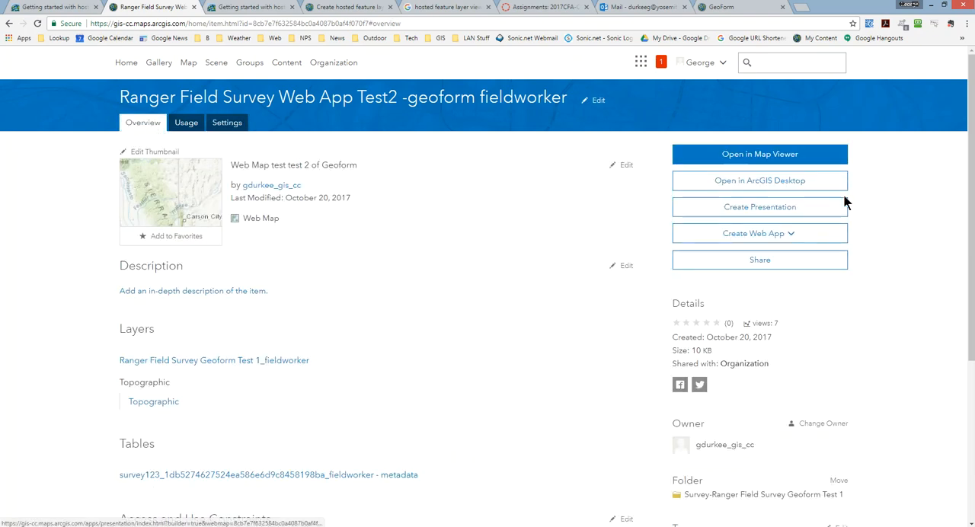
click(795, 236)
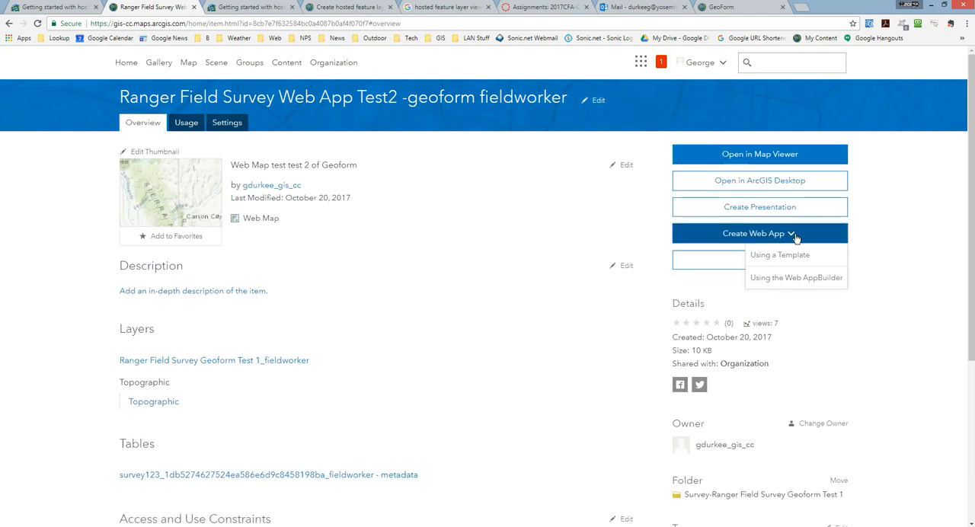
click(795, 278)
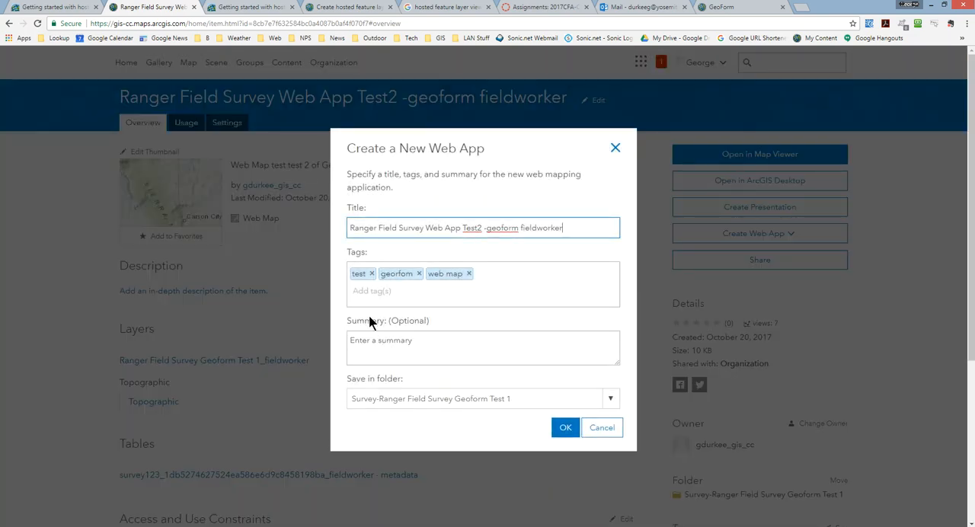
click(423, 344)
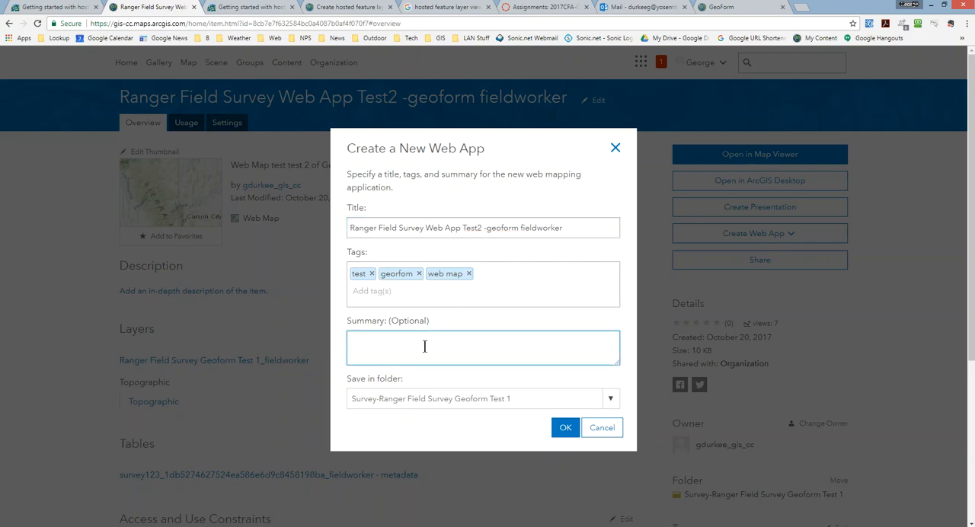
text(Field survey Test 2 using Web App bui)
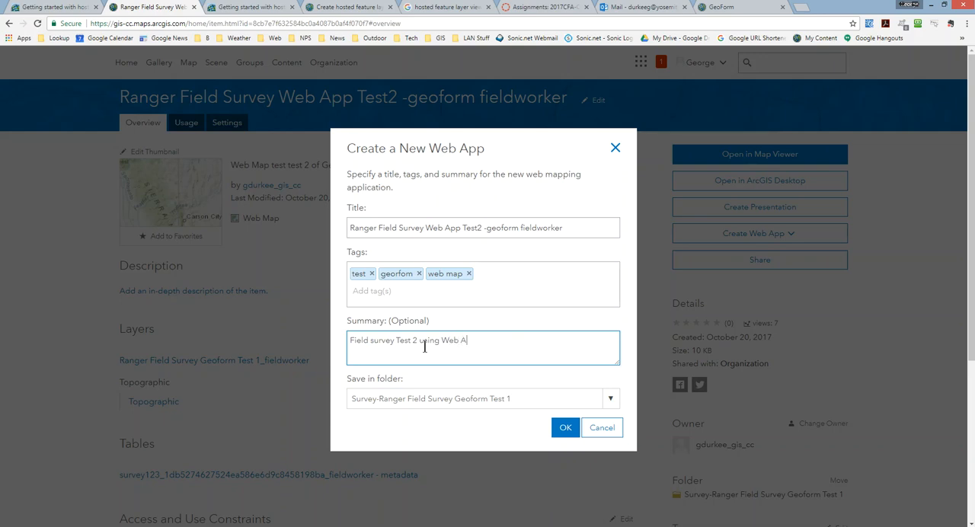
text(lder)
click(563, 429)
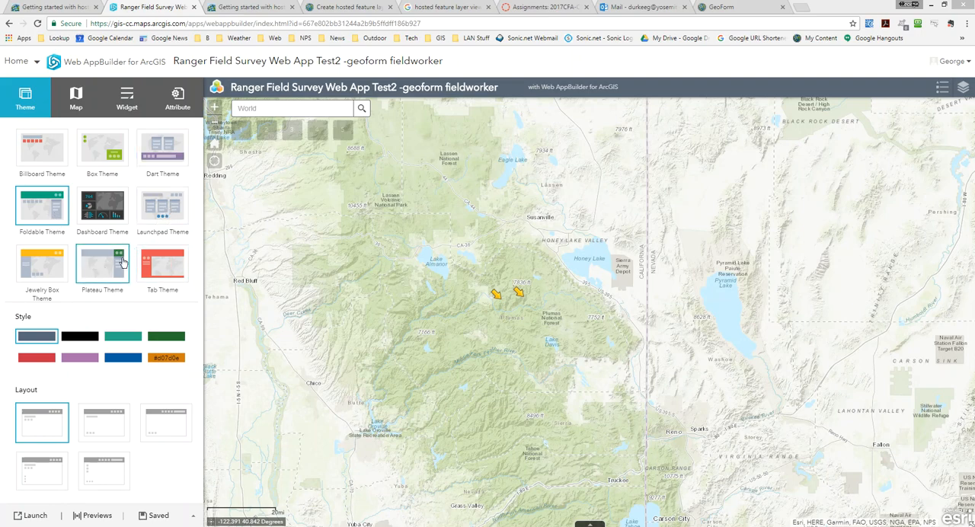
Try the purple style on the current theme, and switch the app to the Dart Theme
click(79, 358)
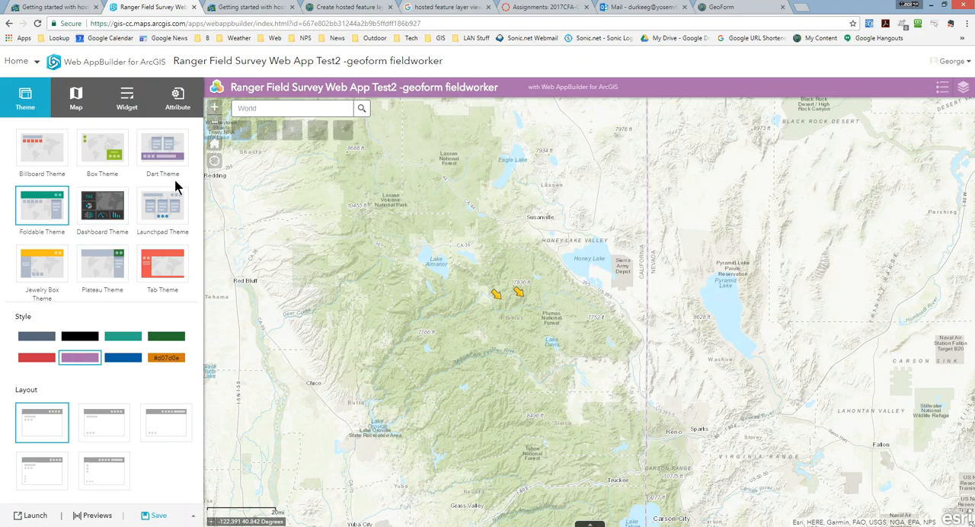
click(162, 150)
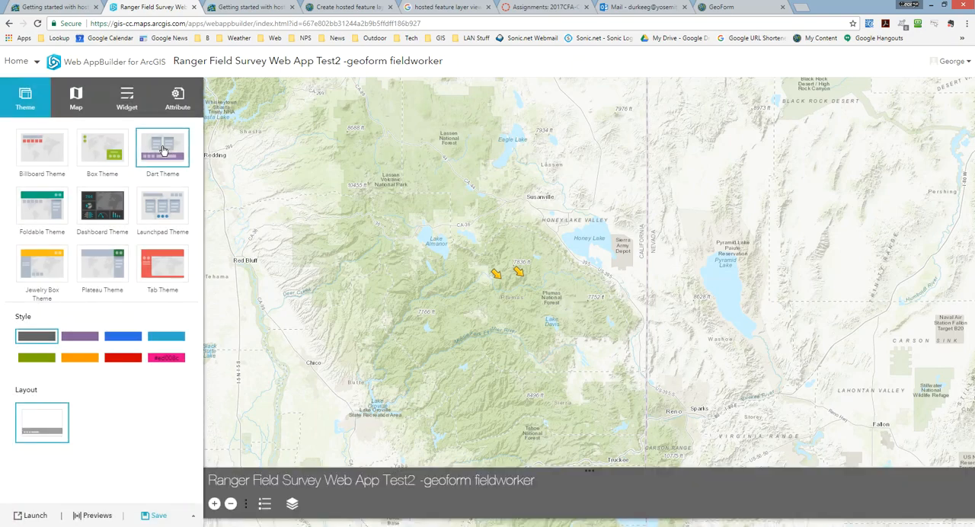
Use the current map view as the app's initial extent and set the refresh interval to Honor each layer's interval
click(76, 99)
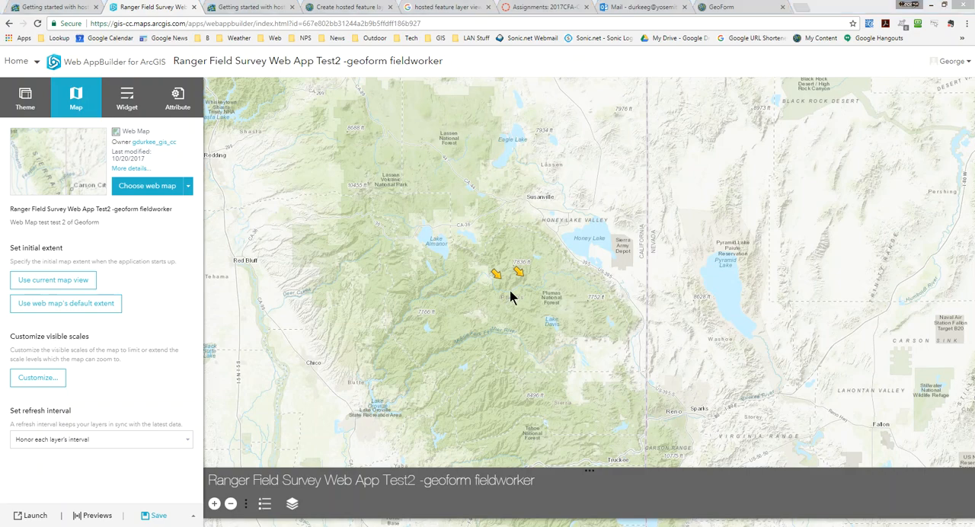
click(68, 284)
click(139, 447)
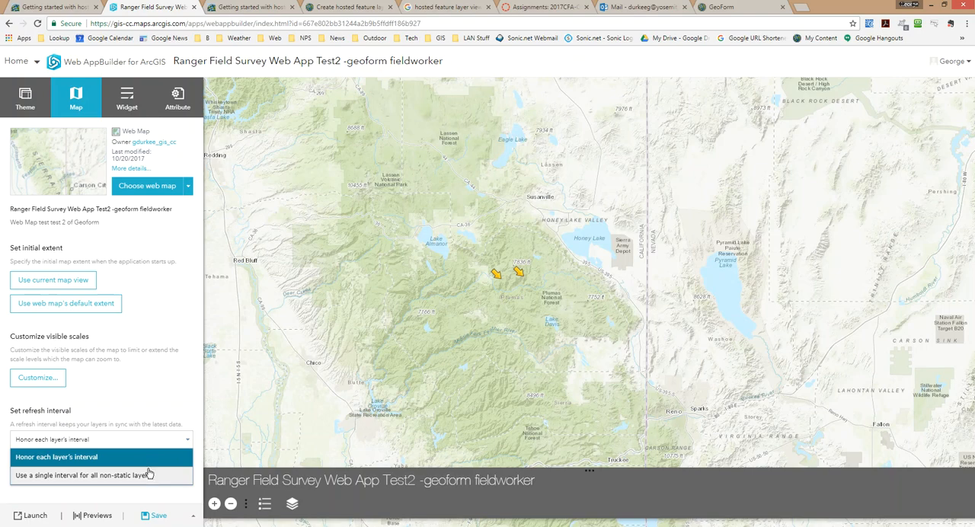
click(76, 457)
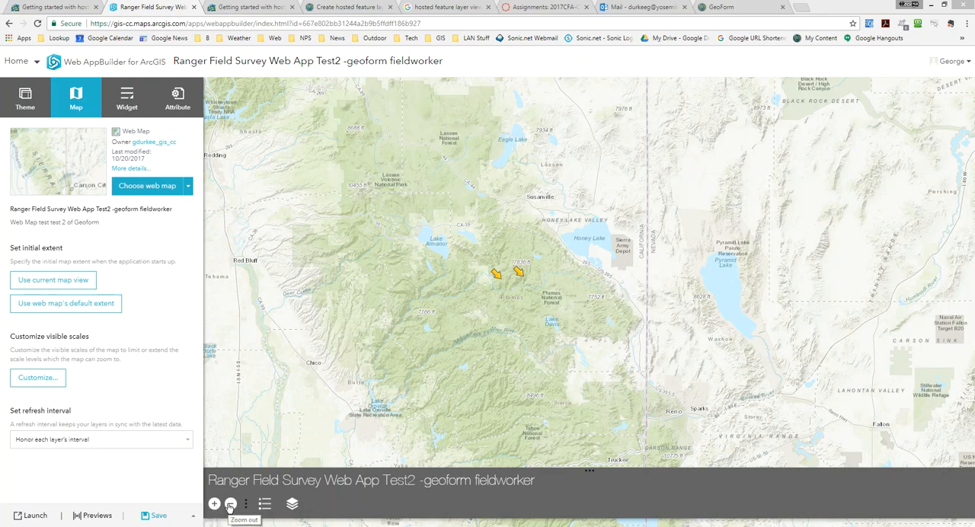
Enable the Coordinate, Scalebar and Splash widgets in the app and dismiss the splash screen preview
click(126, 99)
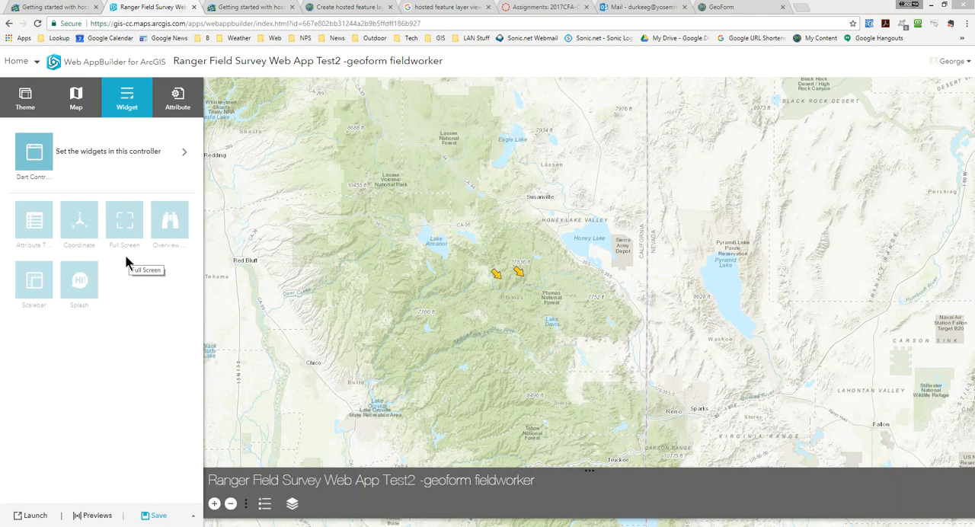
click(93, 210)
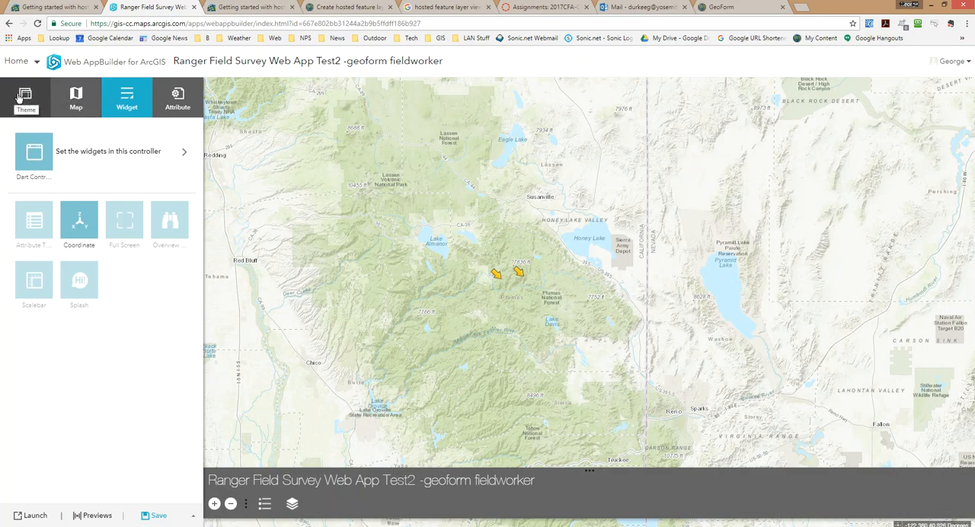
mouse_move(127, 216)
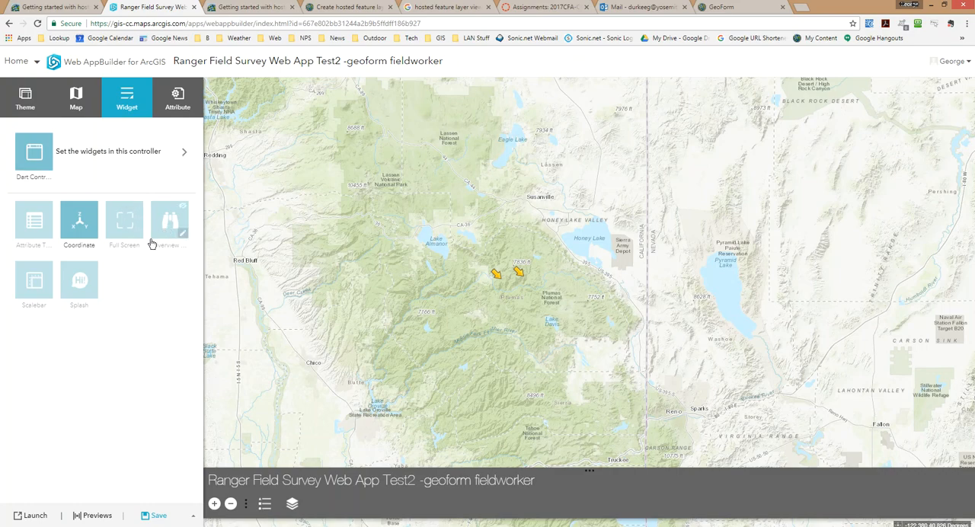
mouse_move(38, 281)
click(45, 269)
mouse_move(94, 294)
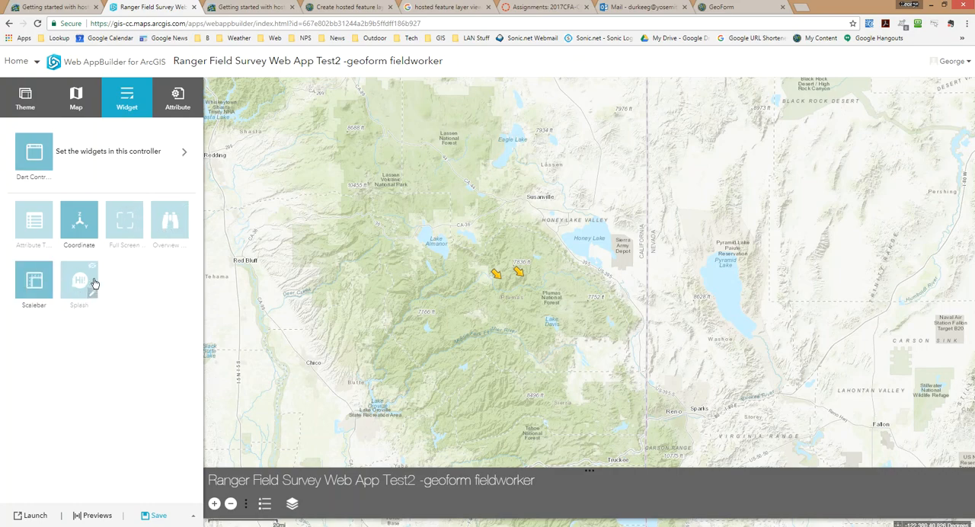
click(92, 268)
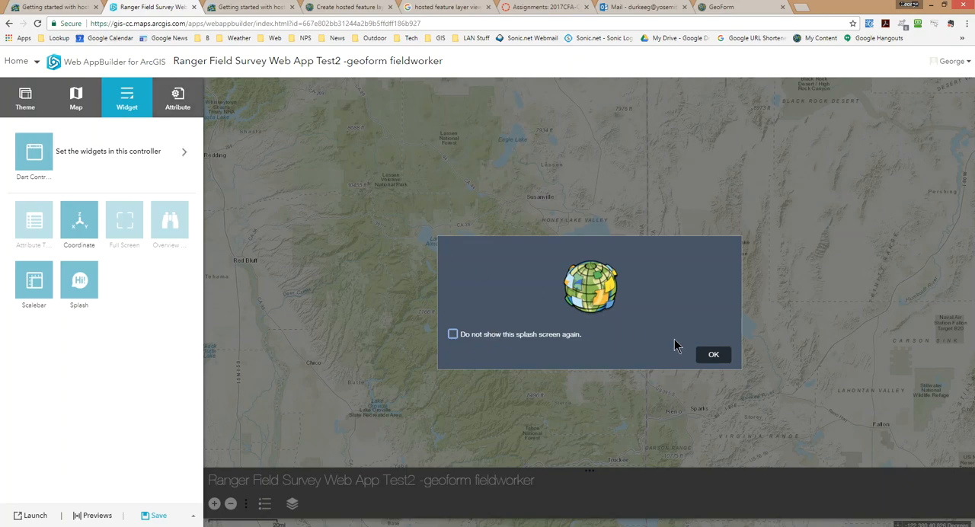
click(707, 354)
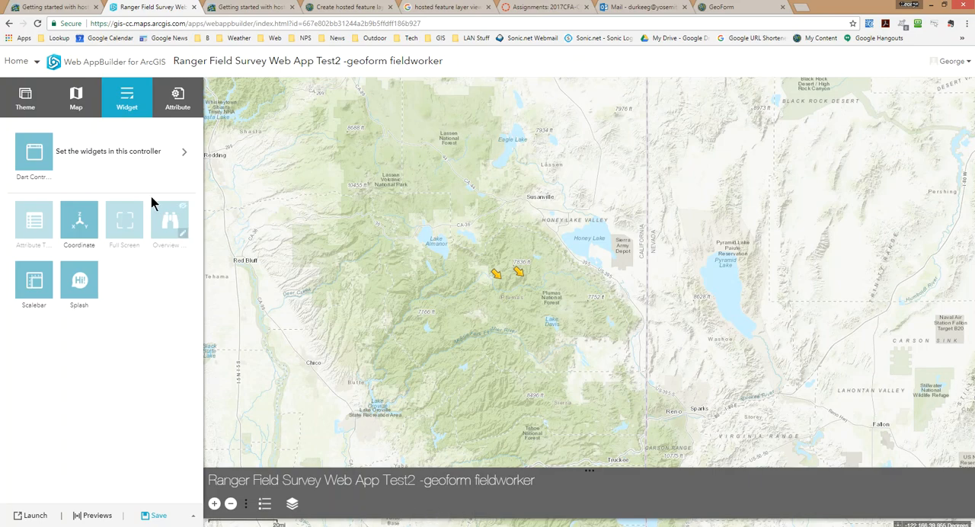
Add the Add Data, Basemap Gallery, Measurement and My Location widgets to the Dart Controller
click(186, 154)
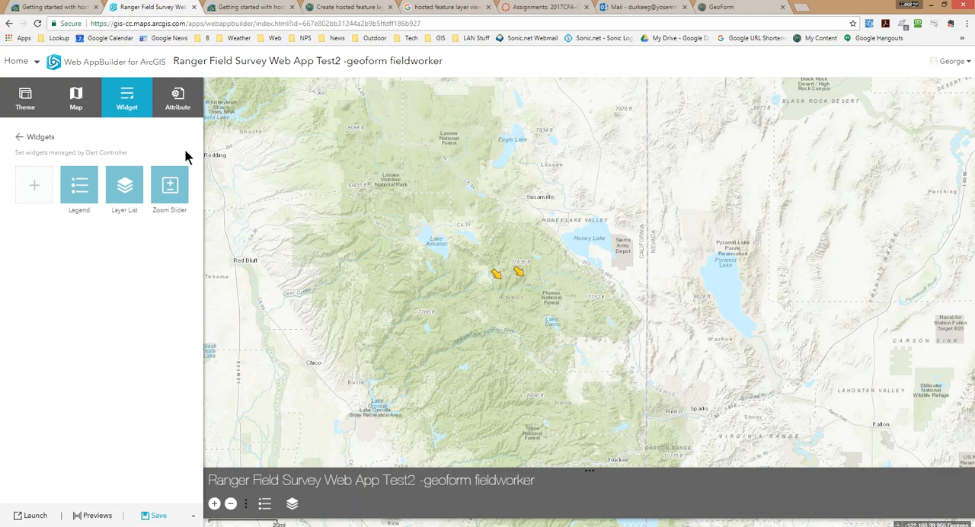
mouse_move(82, 192)
mouse_move(130, 193)
mouse_move(173, 200)
click(36, 188)
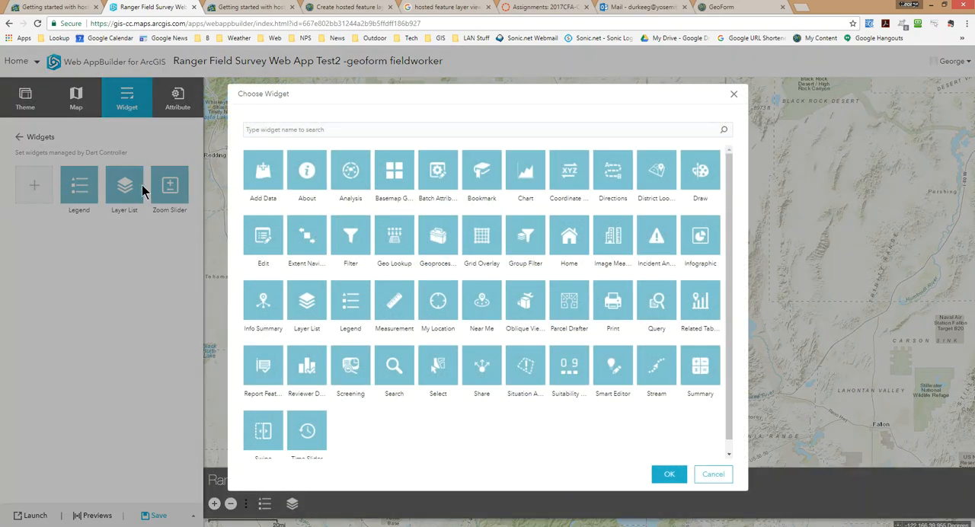
click(261, 179)
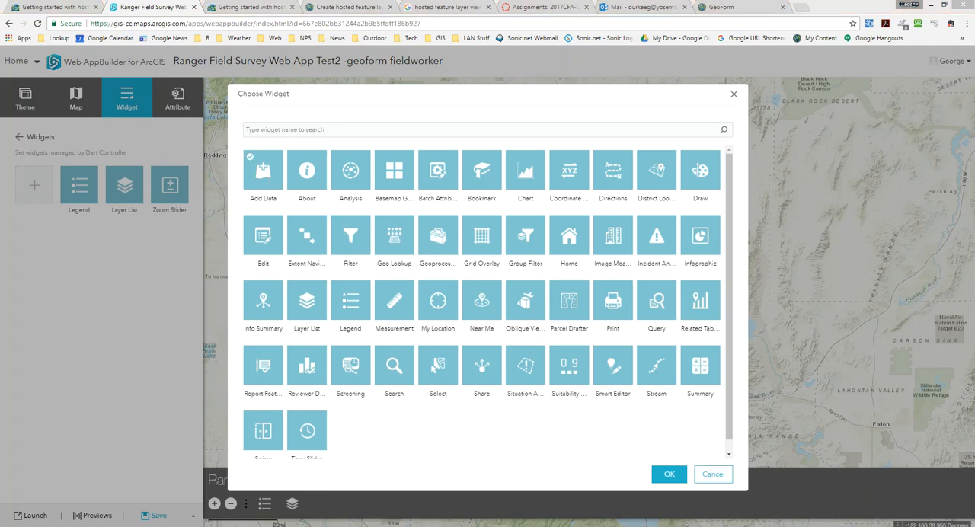
click(395, 303)
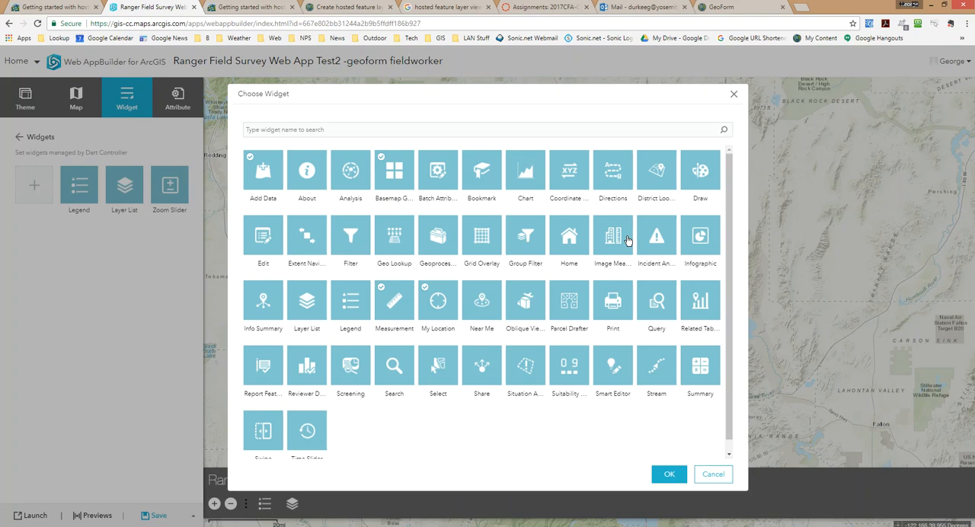
scroll(622, 240, down, 1)
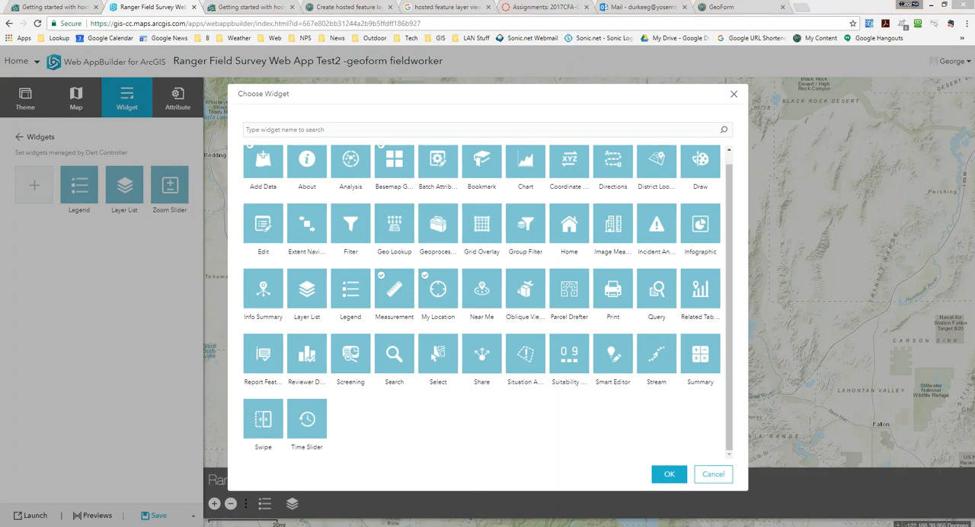
click(667, 474)
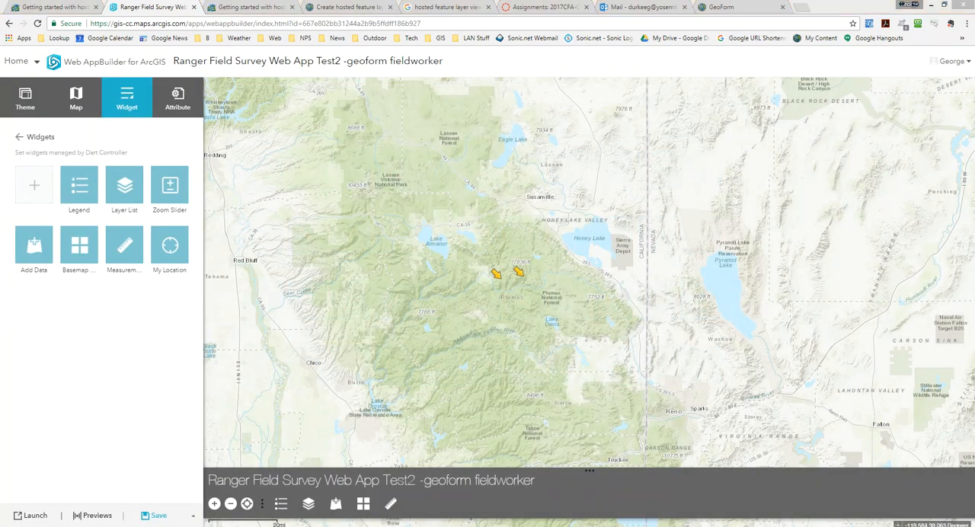
Open the Add Data widget, view its search sources, and start browsing the C: drive for a file to upload
click(336, 505)
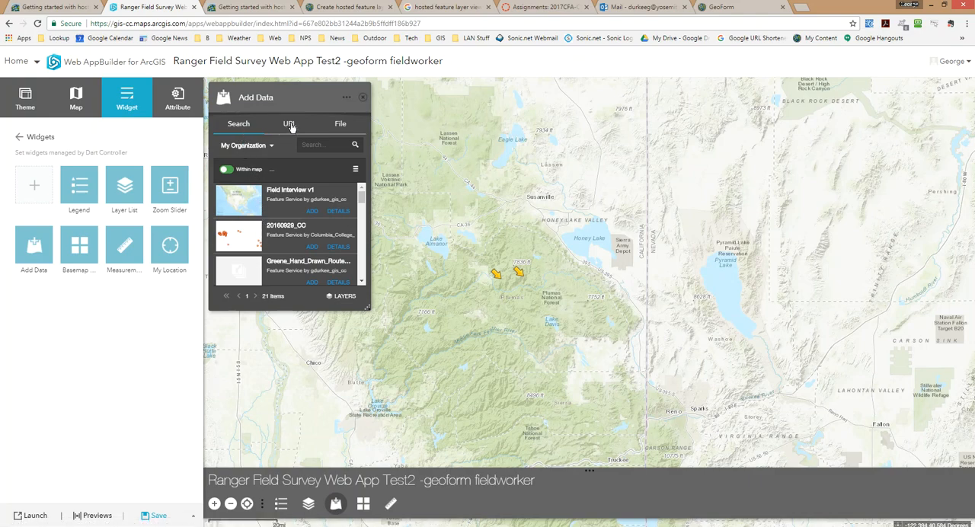
click(271, 146)
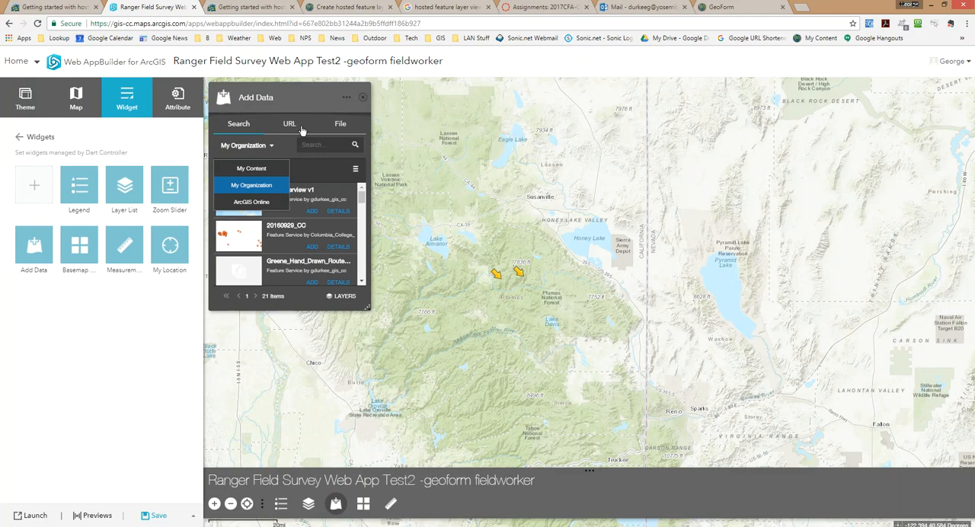
click(339, 126)
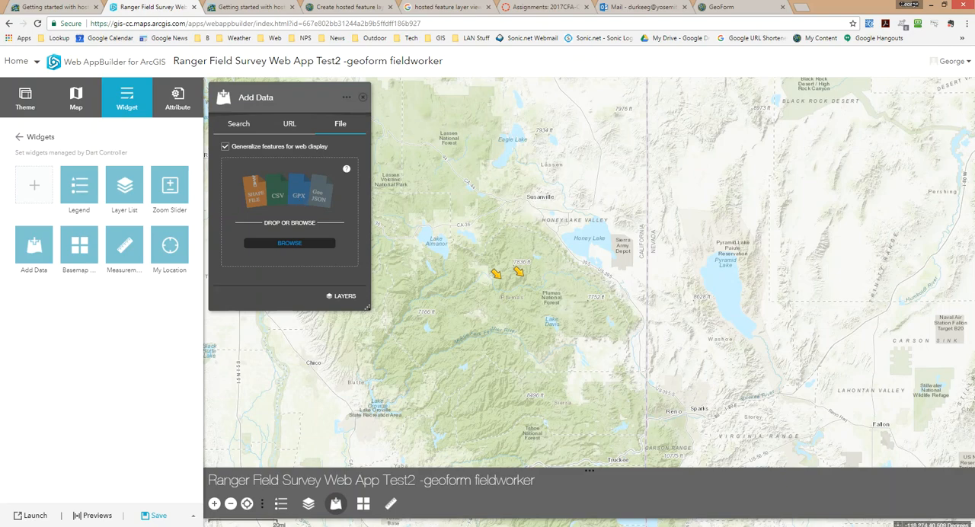
click(294, 245)
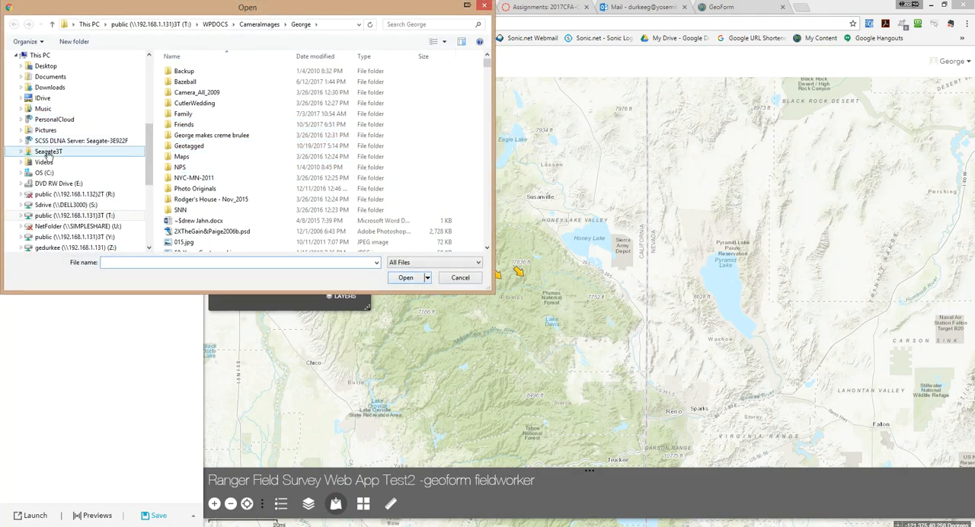
click(21, 174)
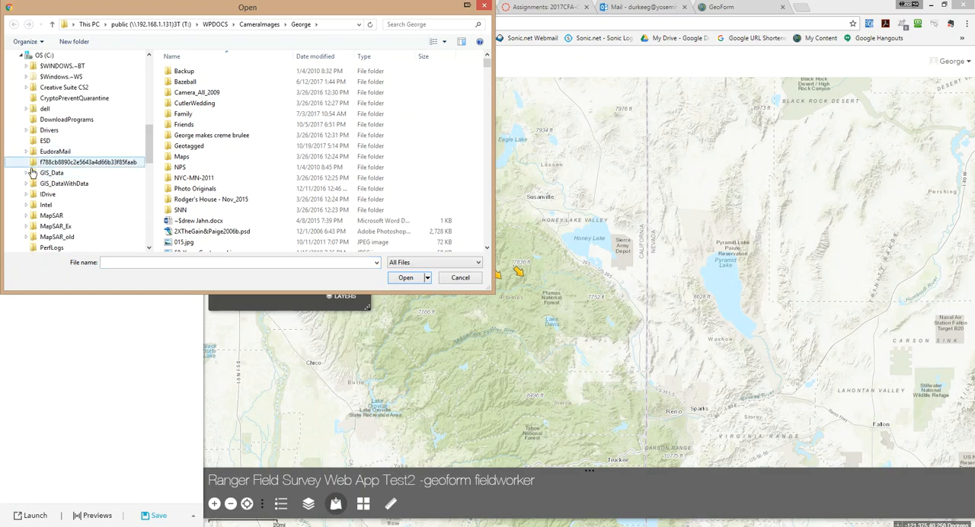
click(26, 175)
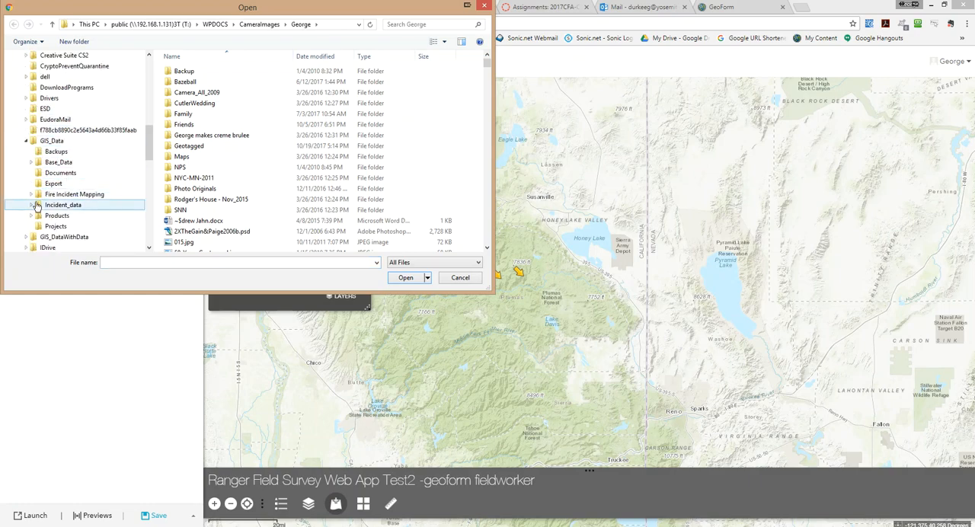
click(31, 205)
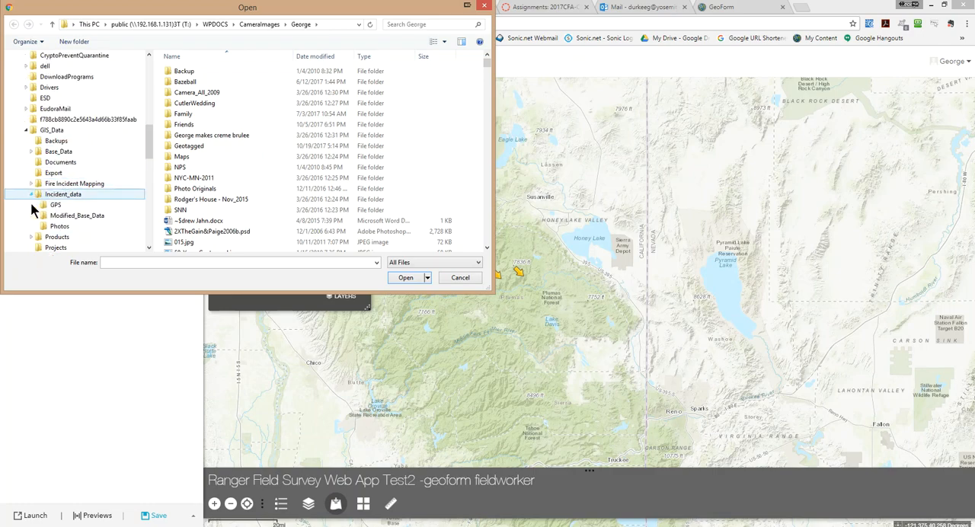
click(44, 205)
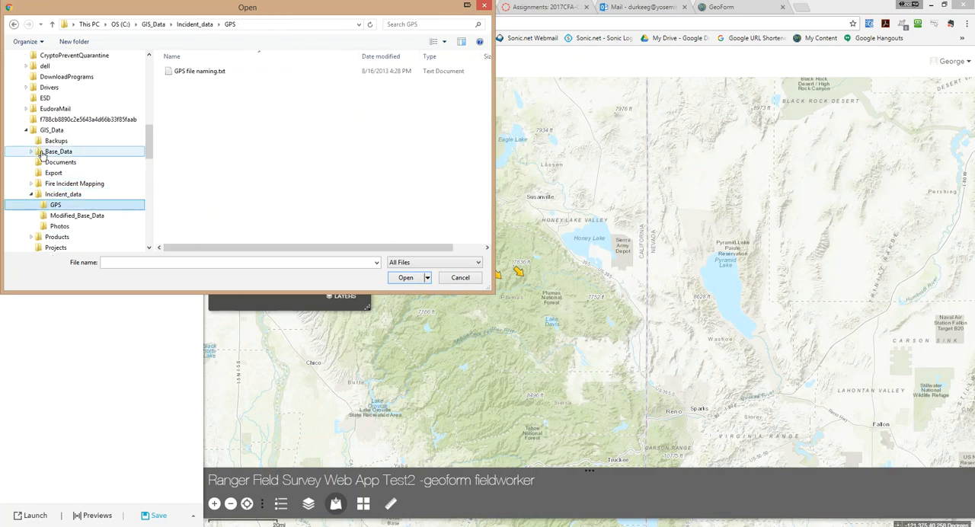
click(26, 130)
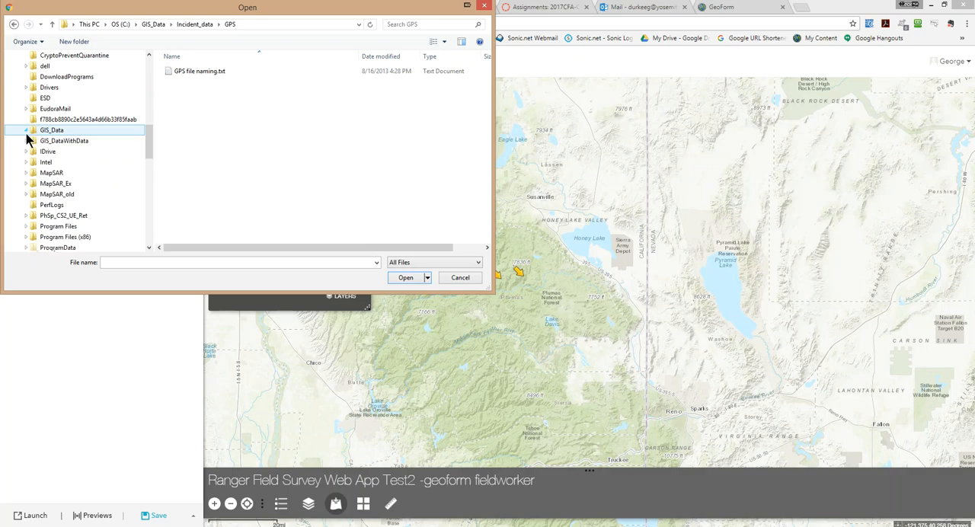
Browse to the SAR_GPX_OP1 folder in the GPS incident data of the 20160618 MapSAR project
click(27, 174)
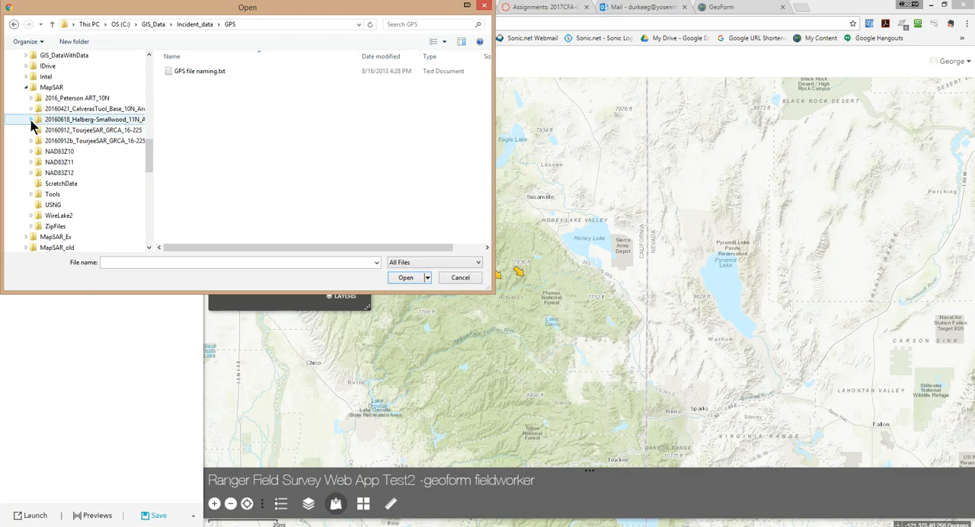
click(31, 120)
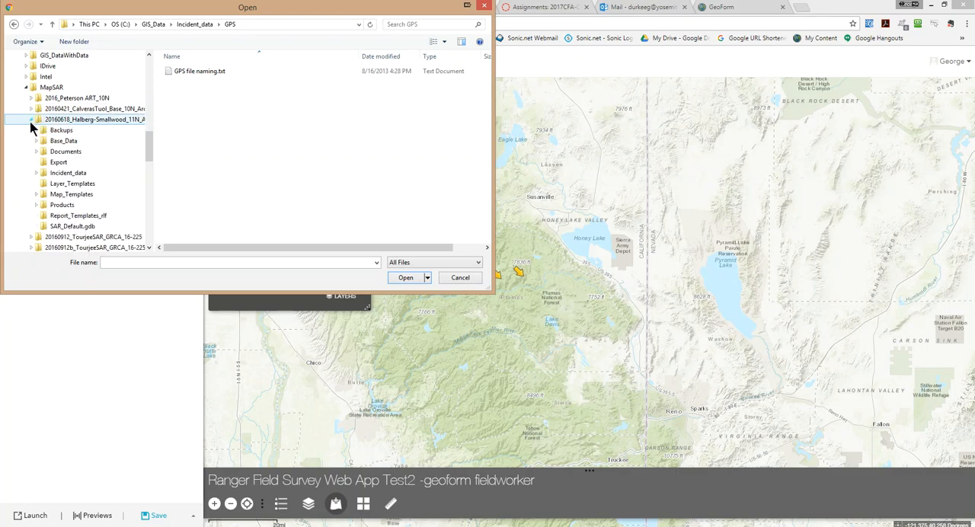
click(36, 174)
click(46, 184)
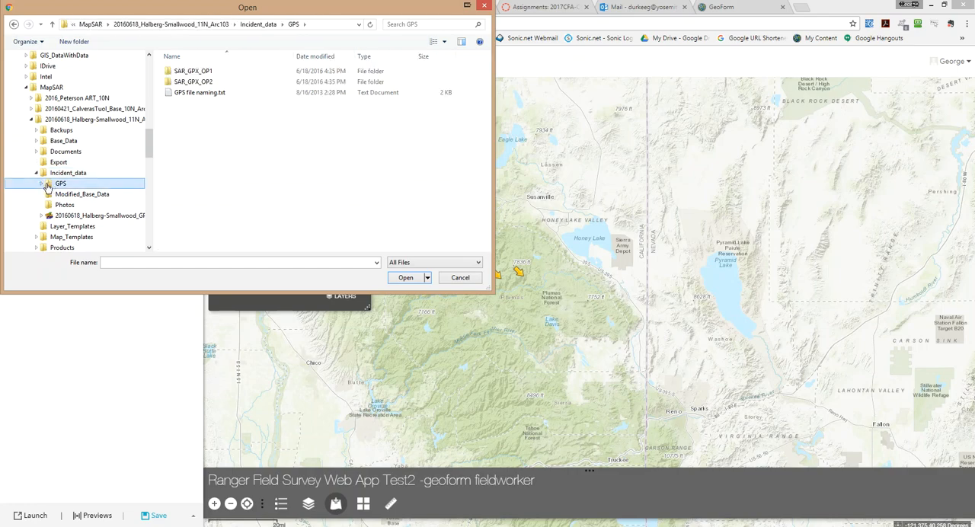
click(44, 184)
click(54, 195)
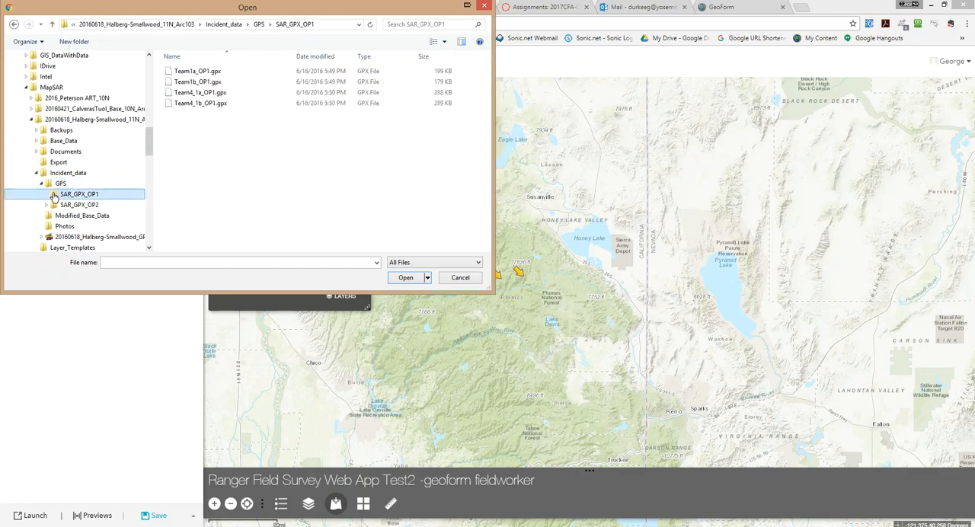
Add Team1a_OP1.gpx to the map through the Add Data widget and close the file browser
drag(254, 6, 734, 31)
drag(652, 99, 297, 208)
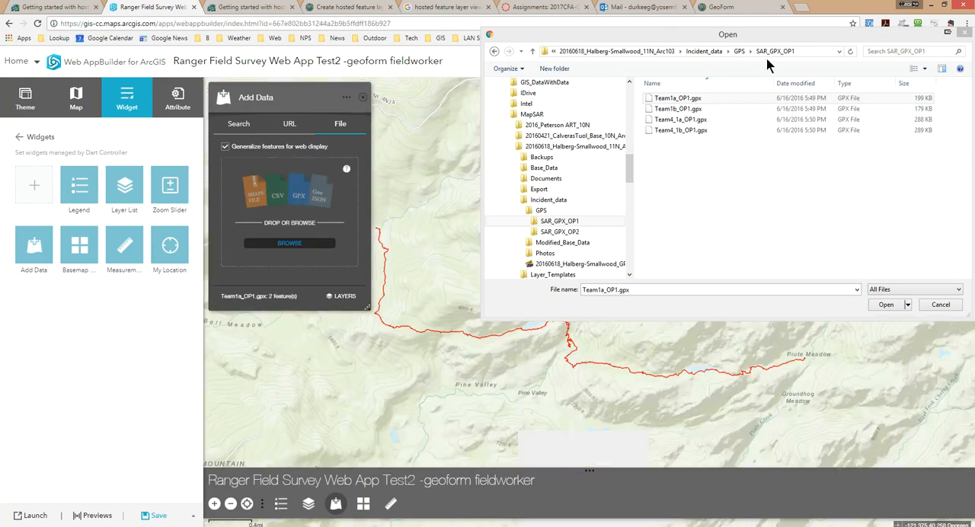
click(966, 35)
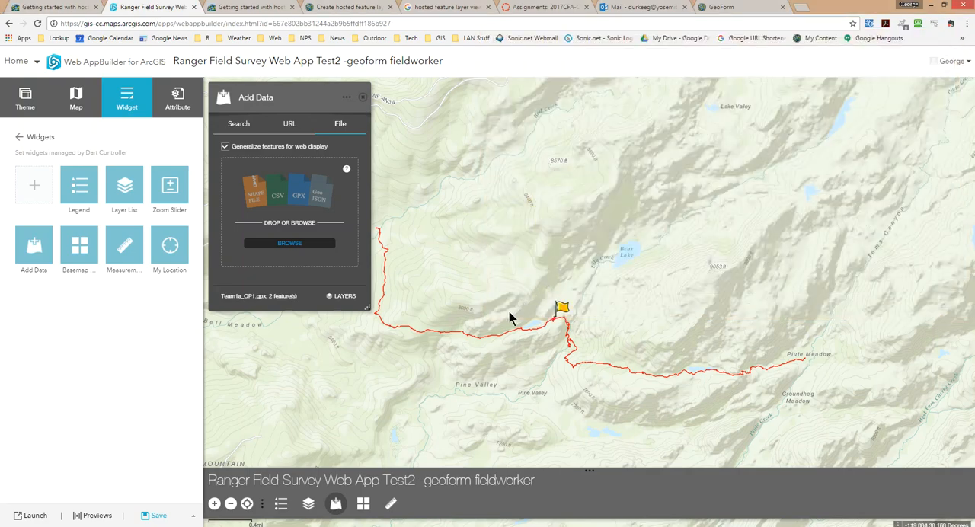
drag(461, 325, 486, 285)
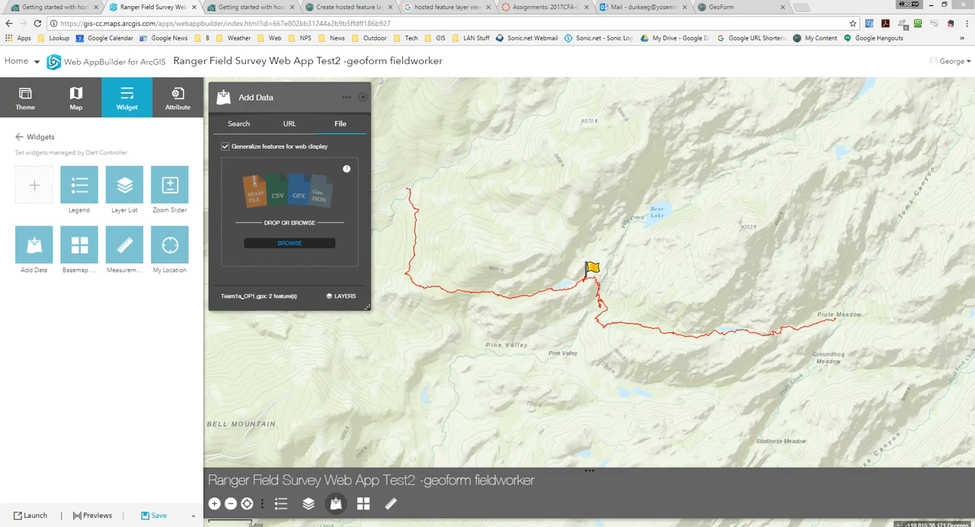
Close the Add Data widget and view the basemaps offered in the Basemap Gallery widget
click(362, 97)
drag(365, 266, 308, 236)
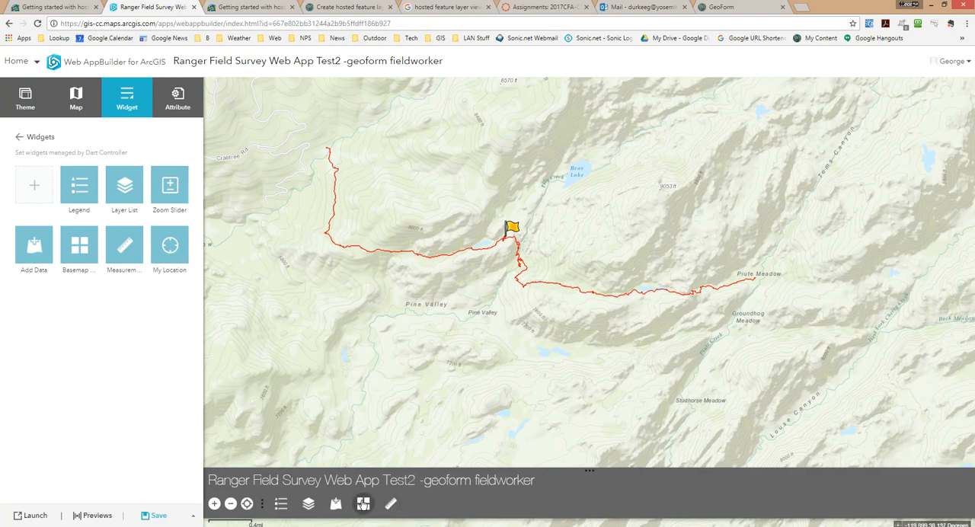
click(362, 503)
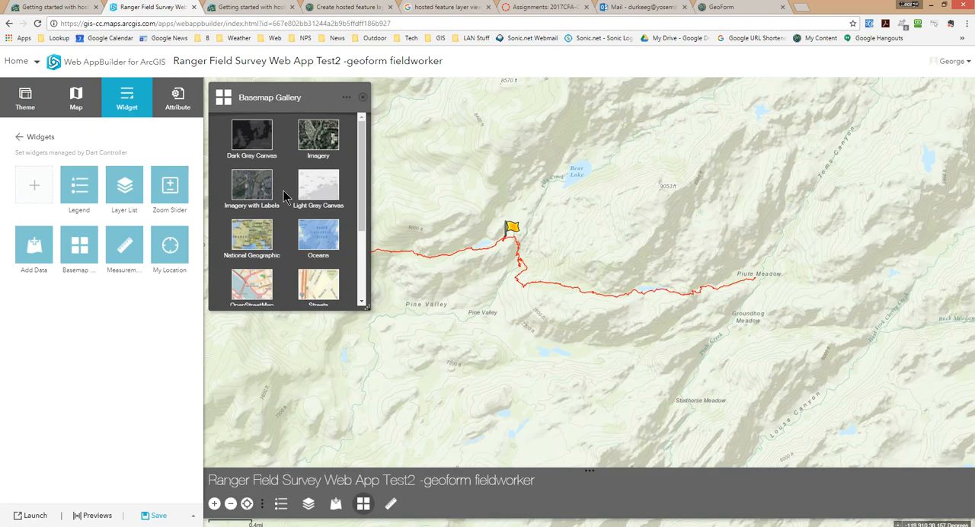
mouse_move(364, 221)
mouse_down()
mouse_move(363, 290)
mouse_move(357, 207)
mouse_up()
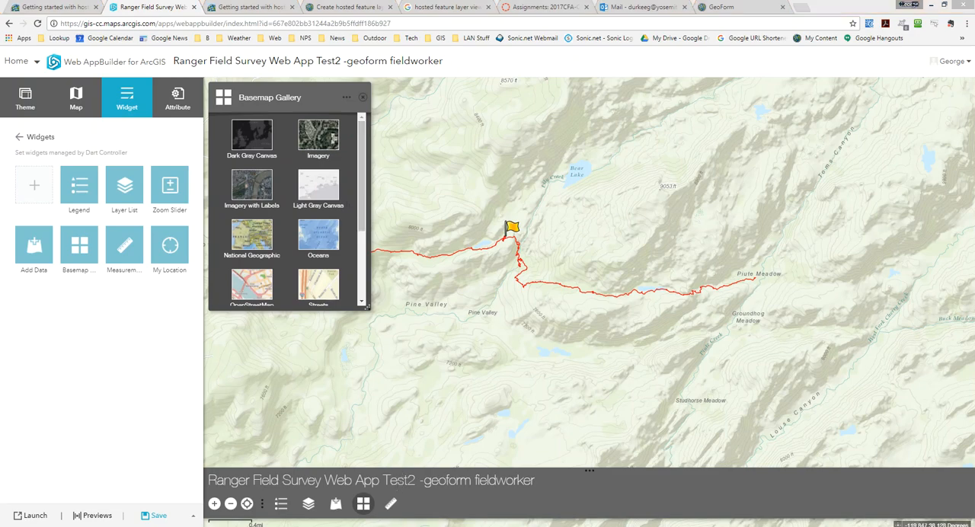
Measure a straight distance in miles eastward from just south of Bear Lake, and clear the measurement
click(390, 503)
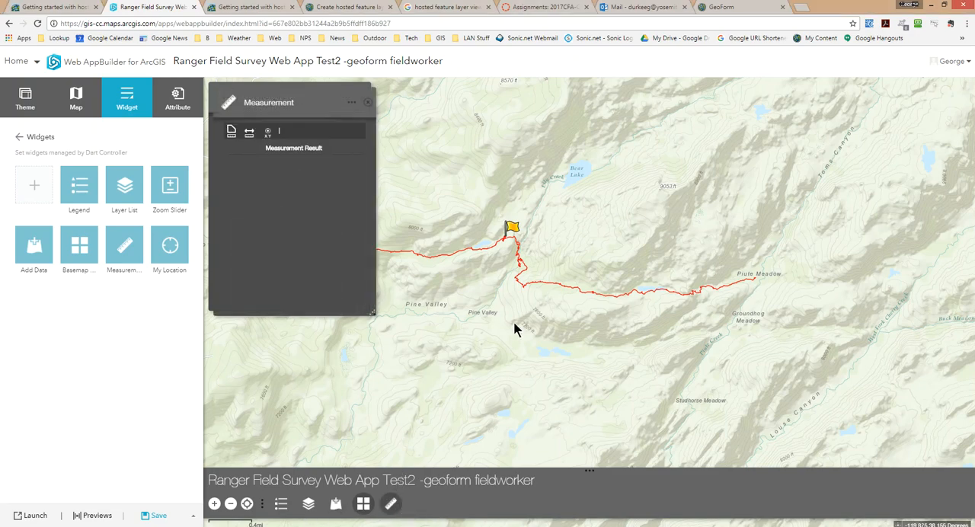
click(248, 136)
click(310, 135)
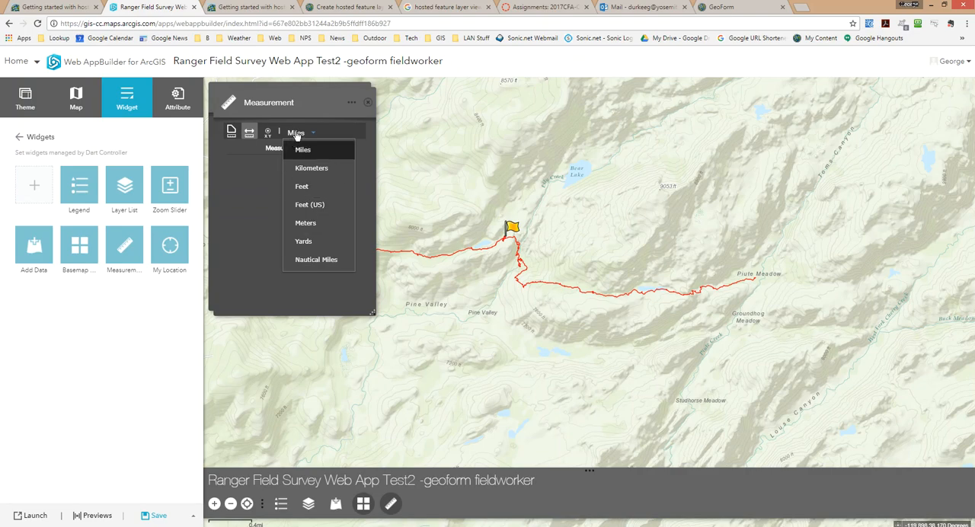
click(249, 130)
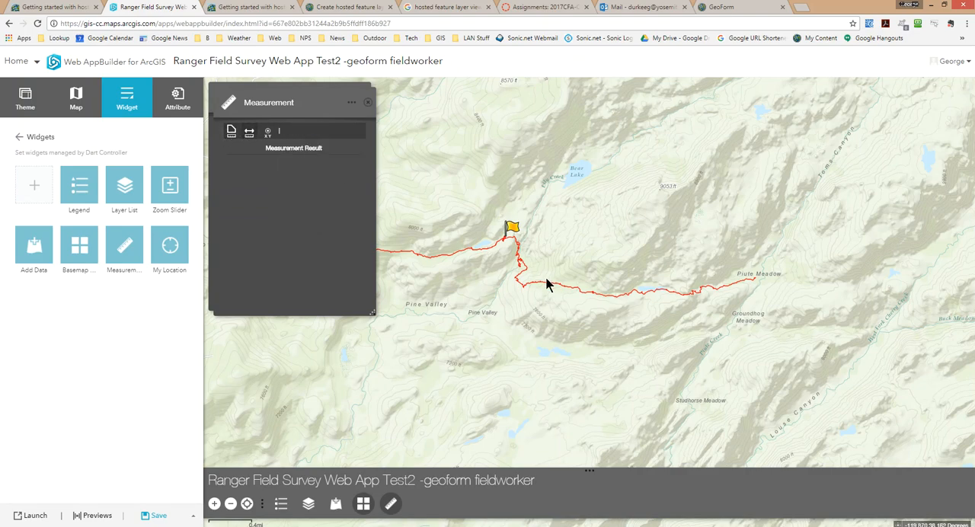
click(249, 131)
click(554, 218)
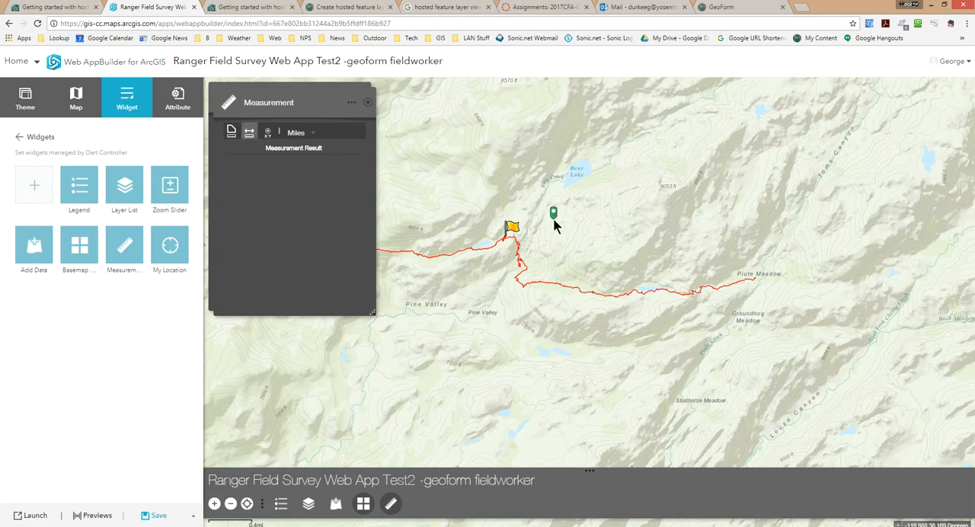
double_click(777, 215)
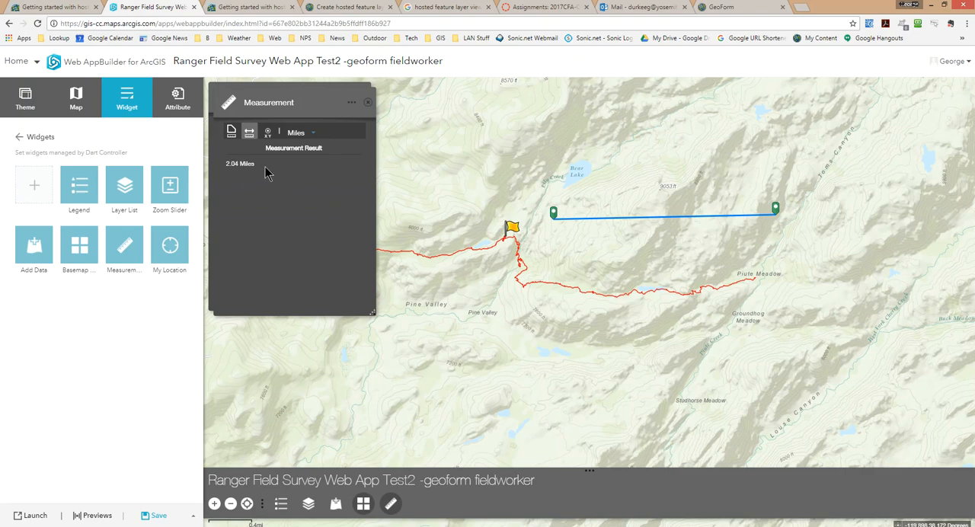
click(249, 133)
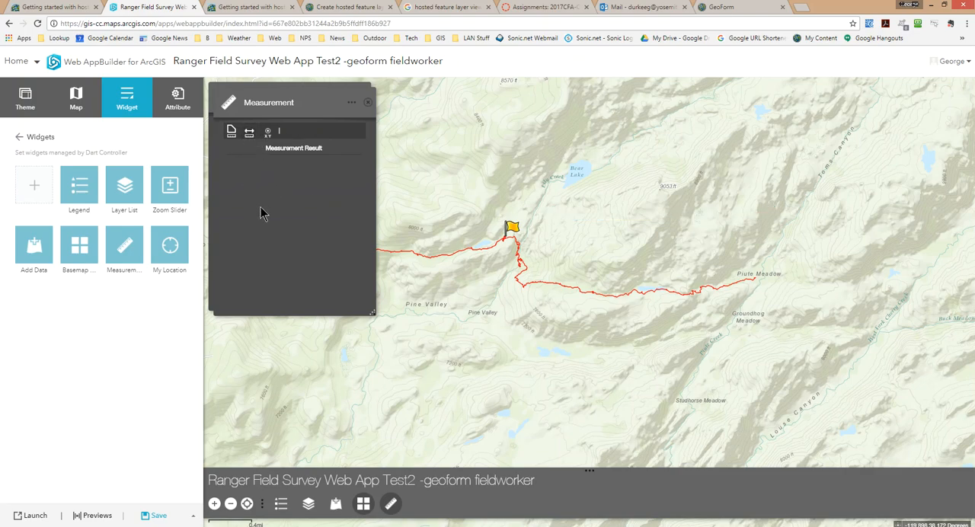
Measure the coordinates of Bear Lake in degrees, and close the Measurement and Basemap Gallery widgets
click(267, 133)
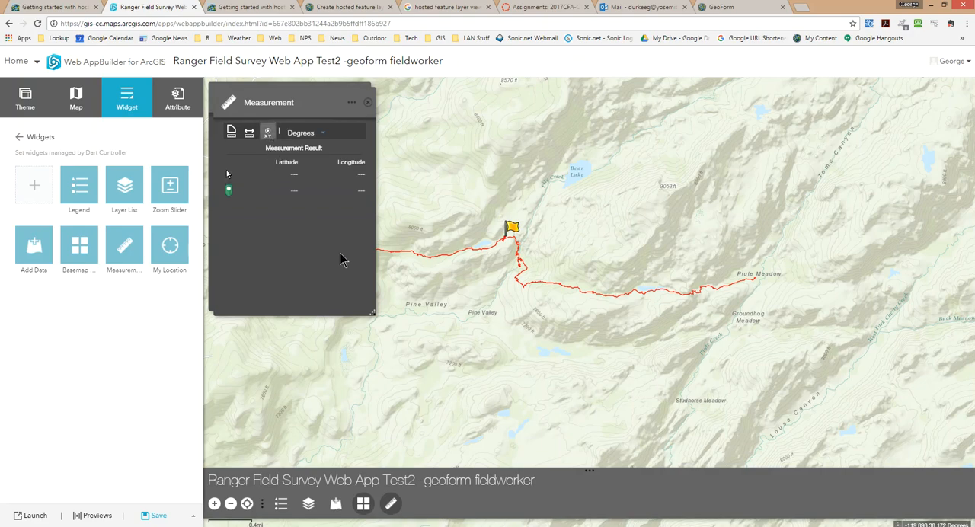
click(574, 175)
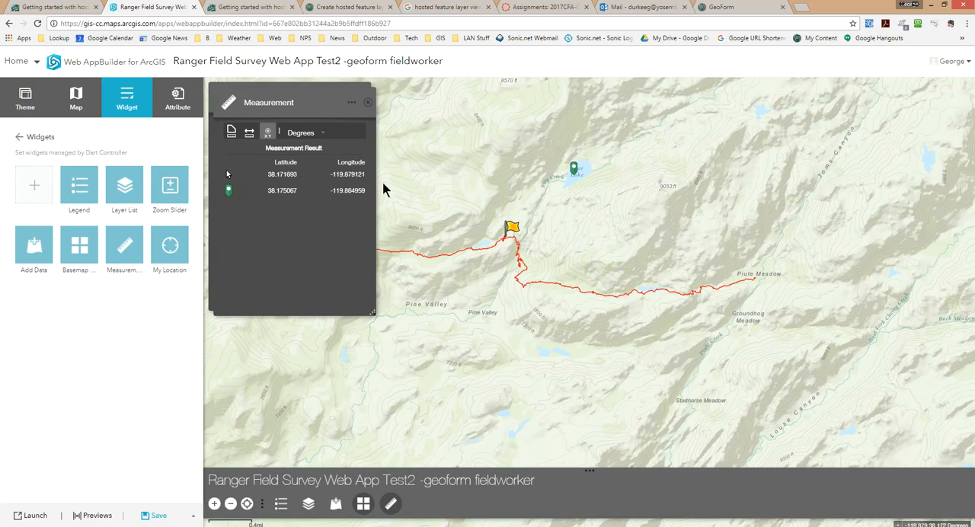
click(267, 133)
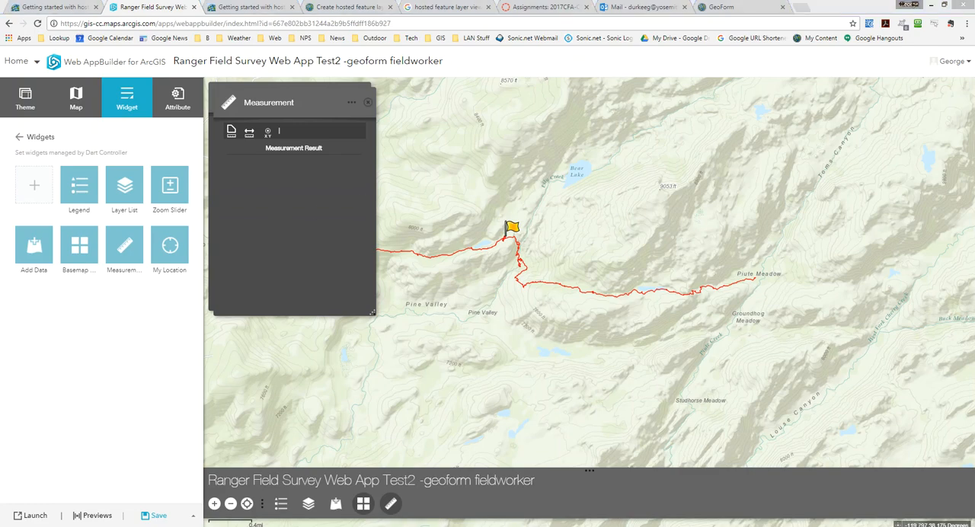
click(368, 104)
click(367, 102)
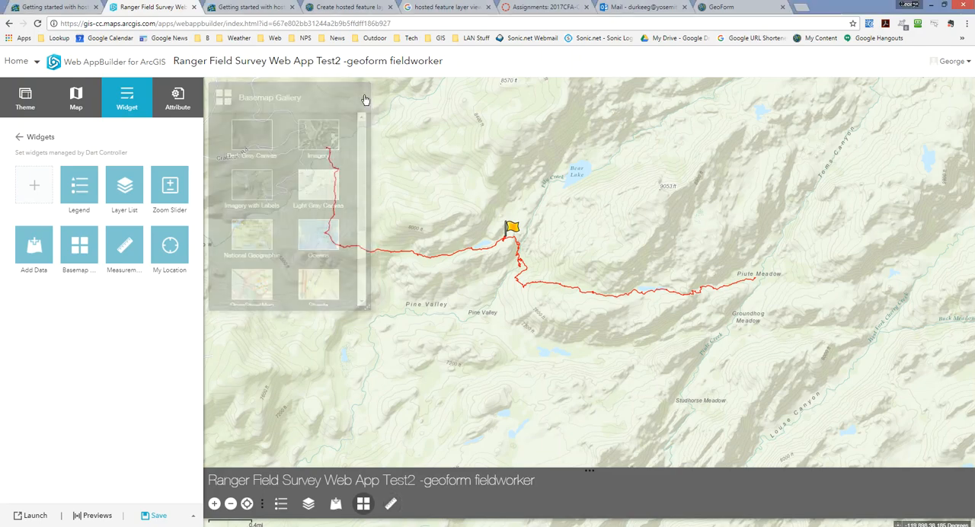
Save the app, preview it for mobile devices, and return to its configuration
click(153, 516)
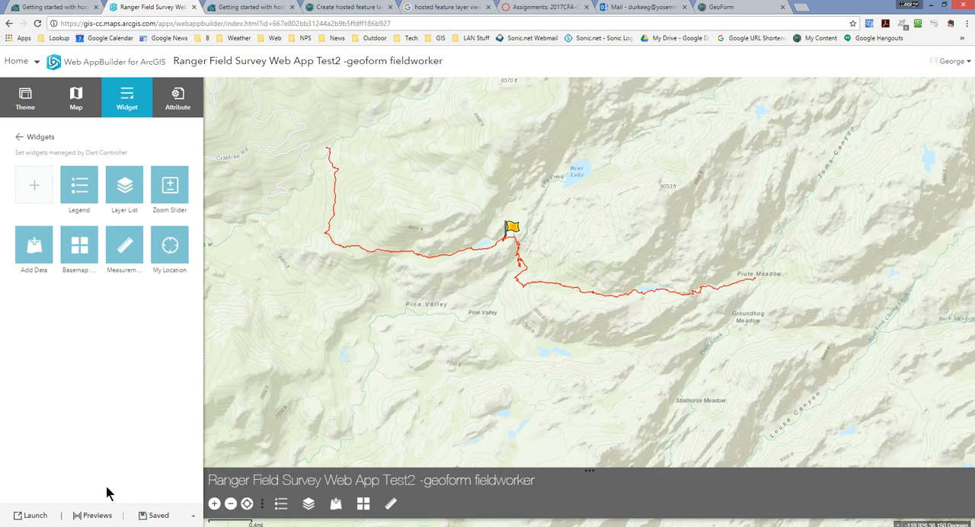
click(94, 517)
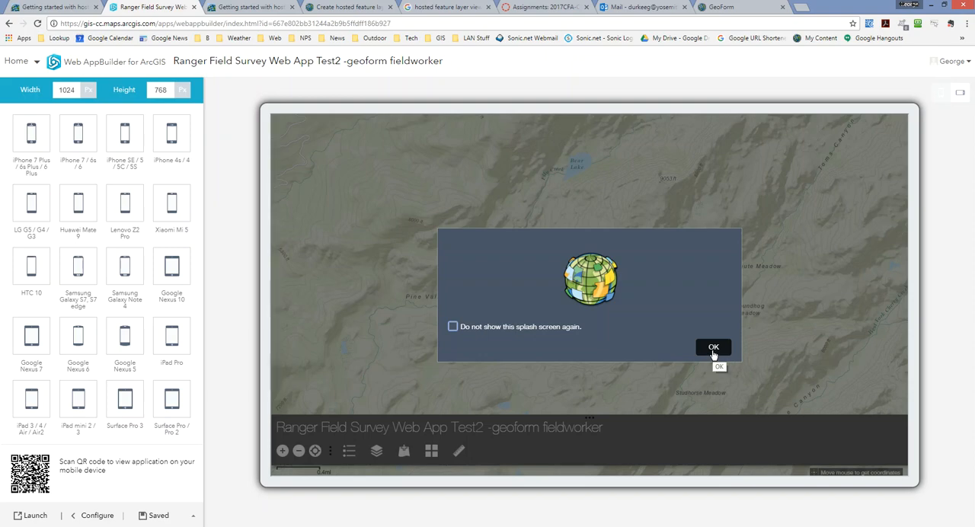
click(93, 515)
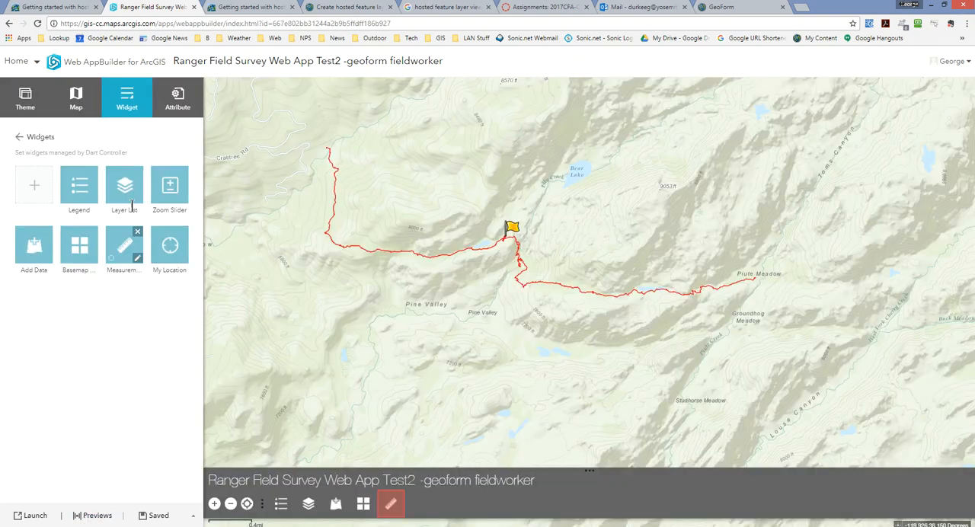
Set the app's branding subtitle to "Observation Form" and view the options for its logo
click(169, 103)
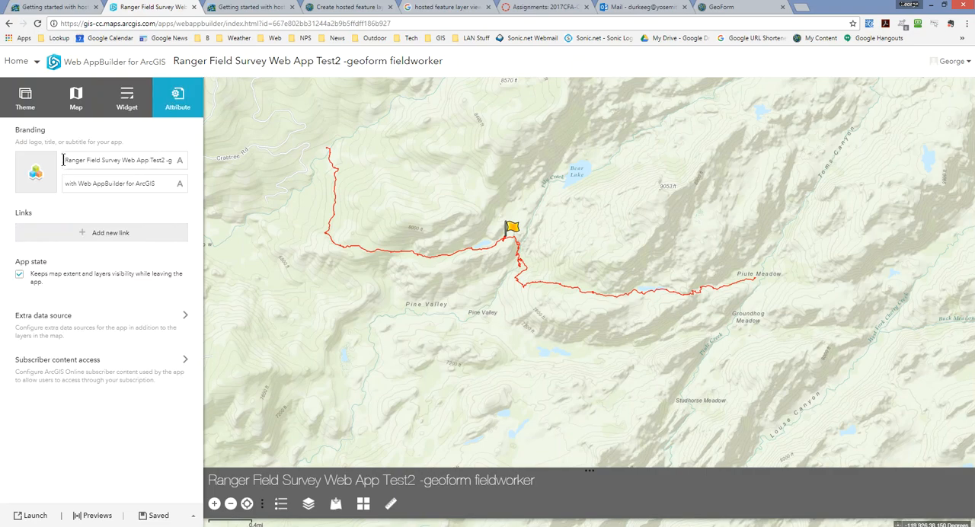
drag(162, 184, 52, 184)
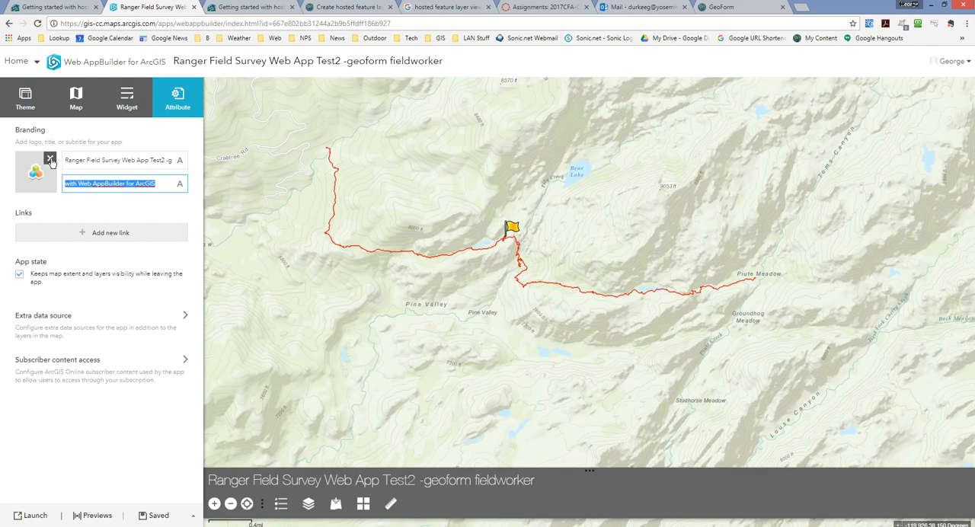
text(Observation Form)
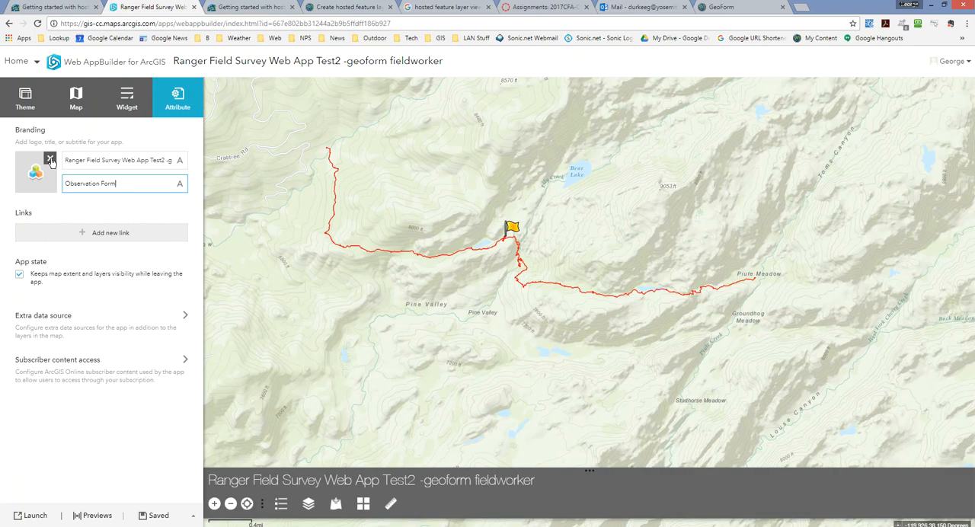
click(50, 161)
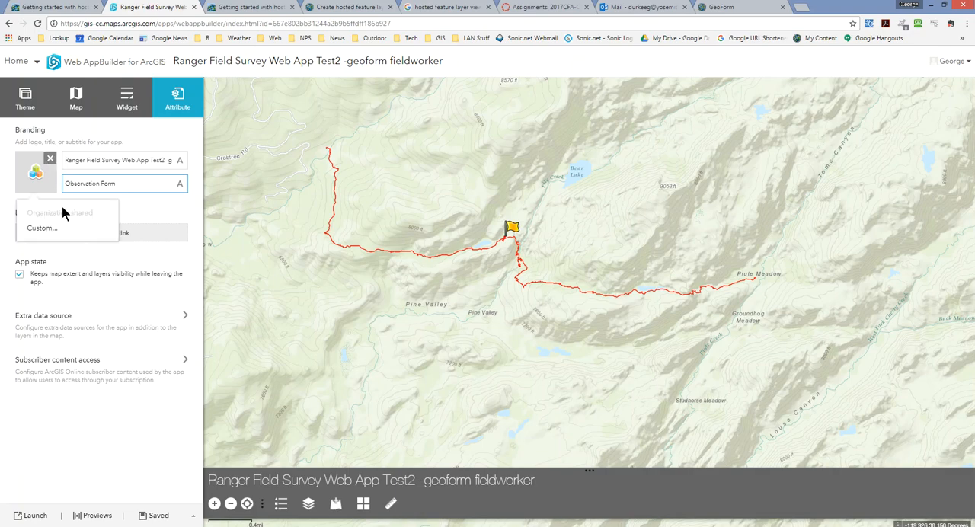
click(61, 295)
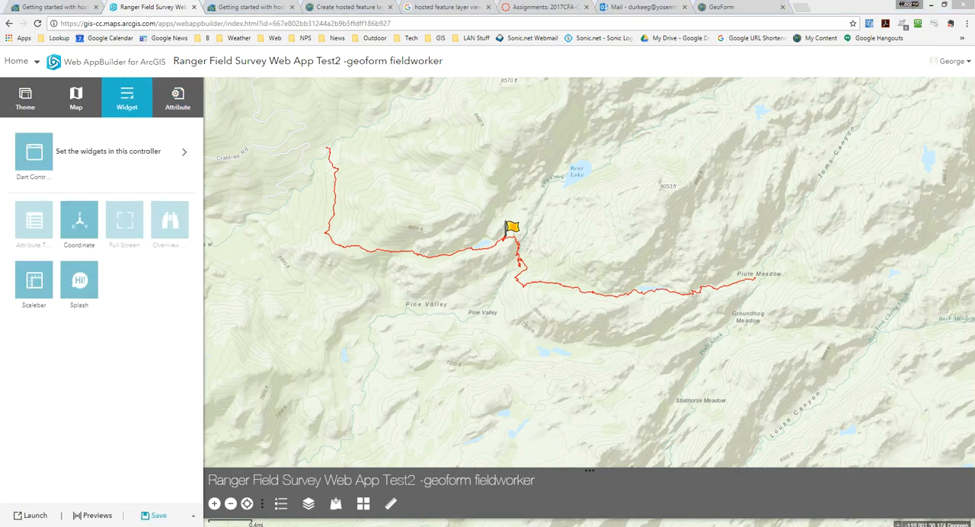
Replace the globe image in the Splash widget's content with the text "Enter Data using Edit tool."
click(91, 267)
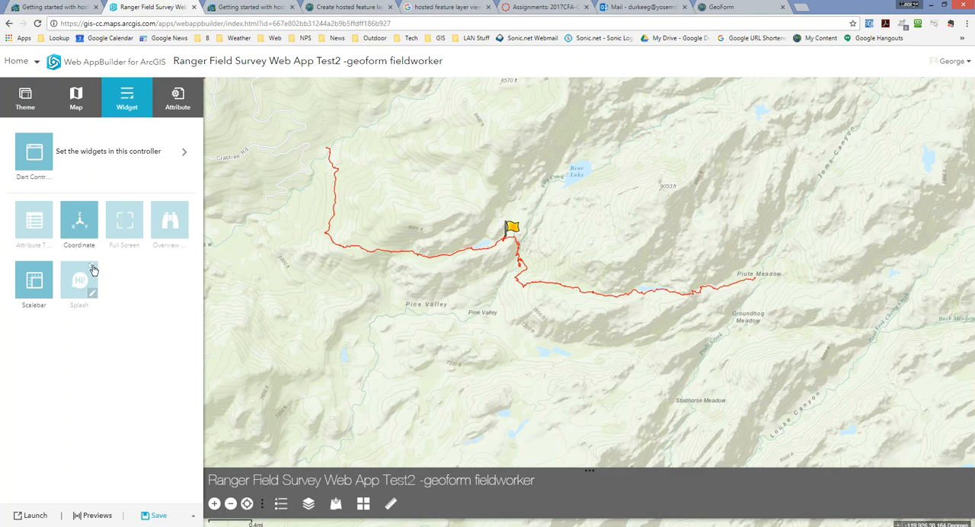
click(91, 268)
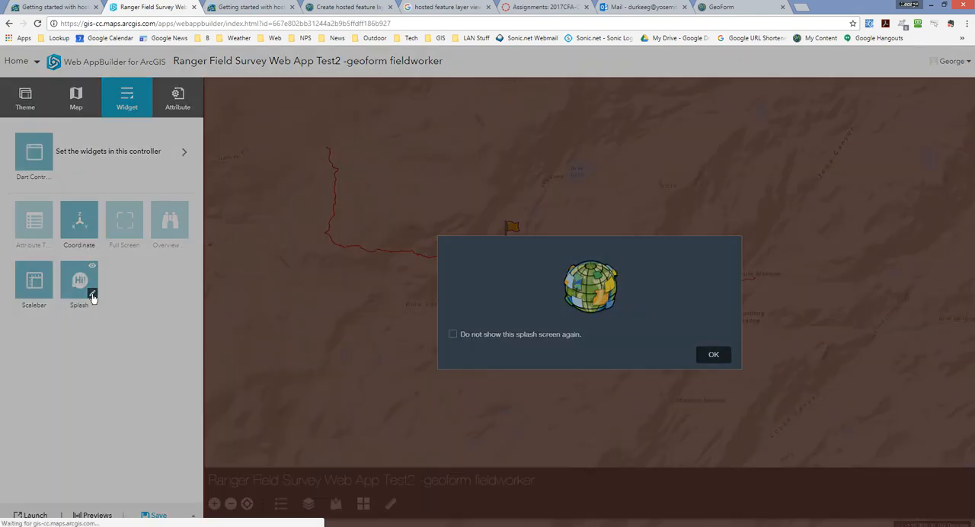
click(92, 294)
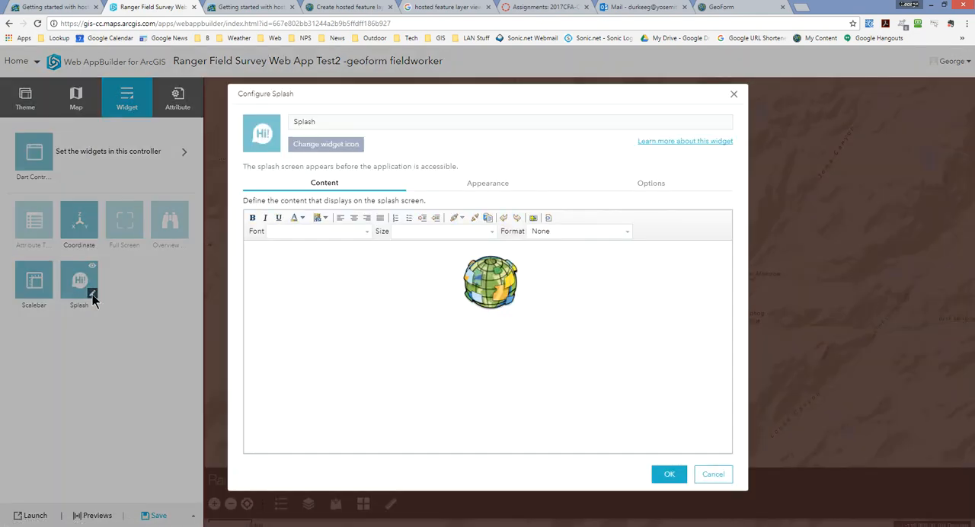
click(301, 288)
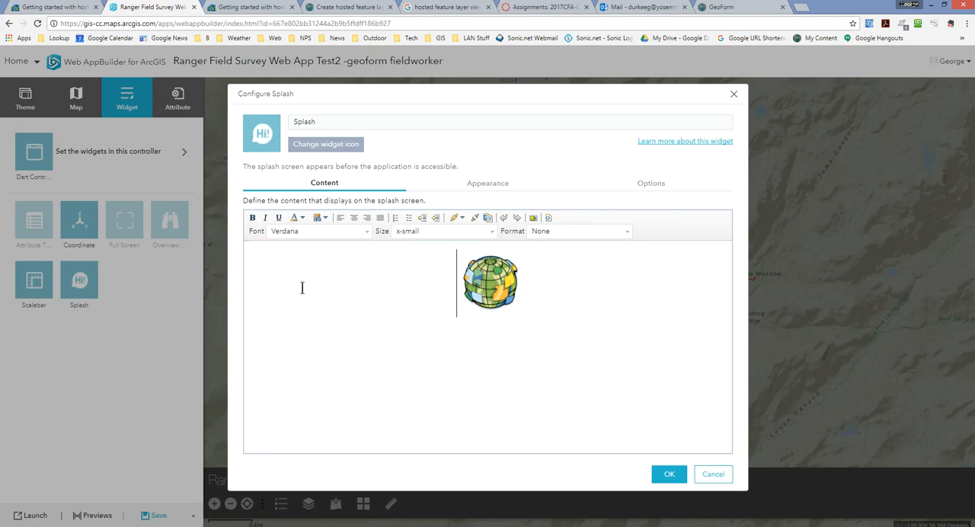
key(Delete)
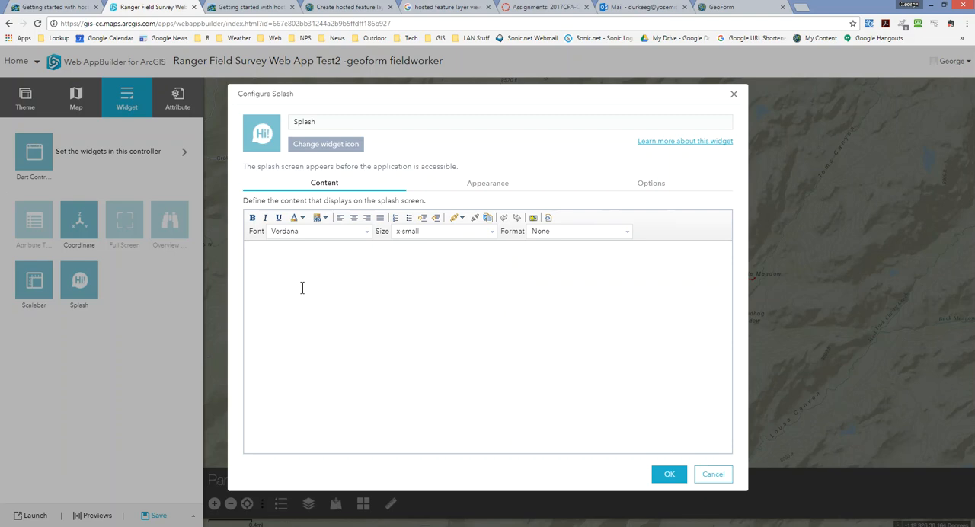
text(Enter Data using Edit tool.)
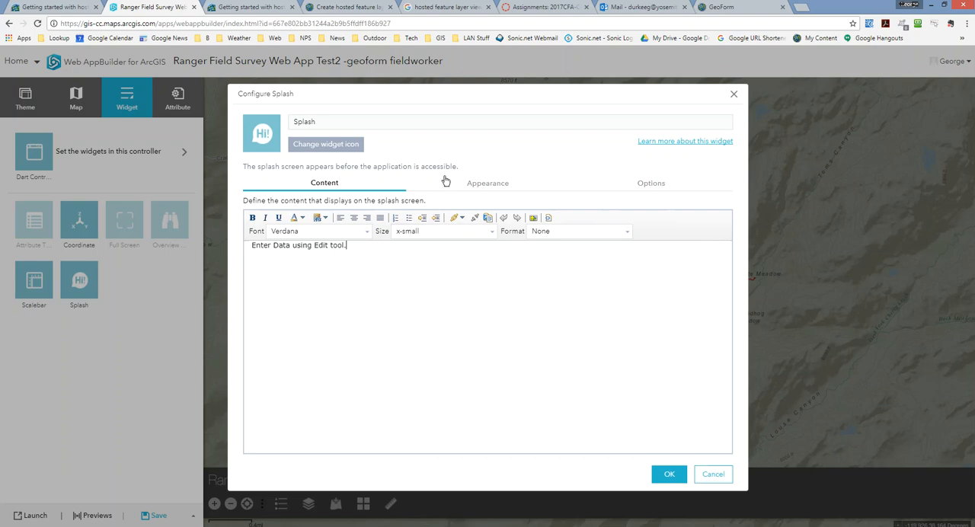
Review the splash screen's appearance and behavior options, and confirm the splash configuration
click(490, 185)
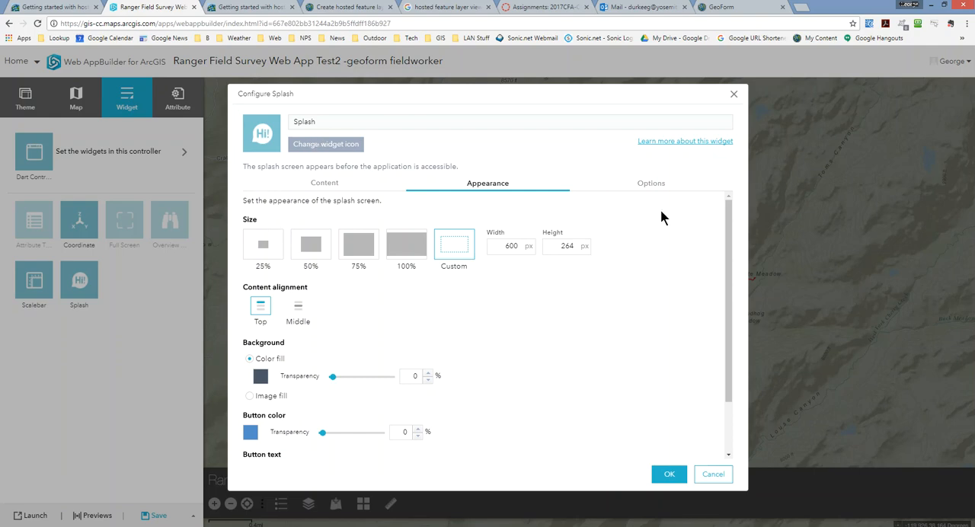
click(651, 183)
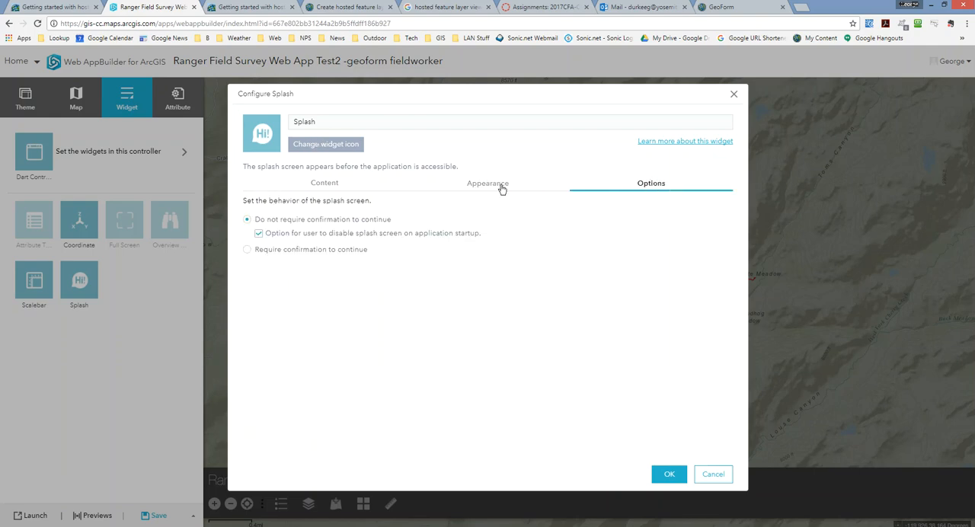
click(325, 183)
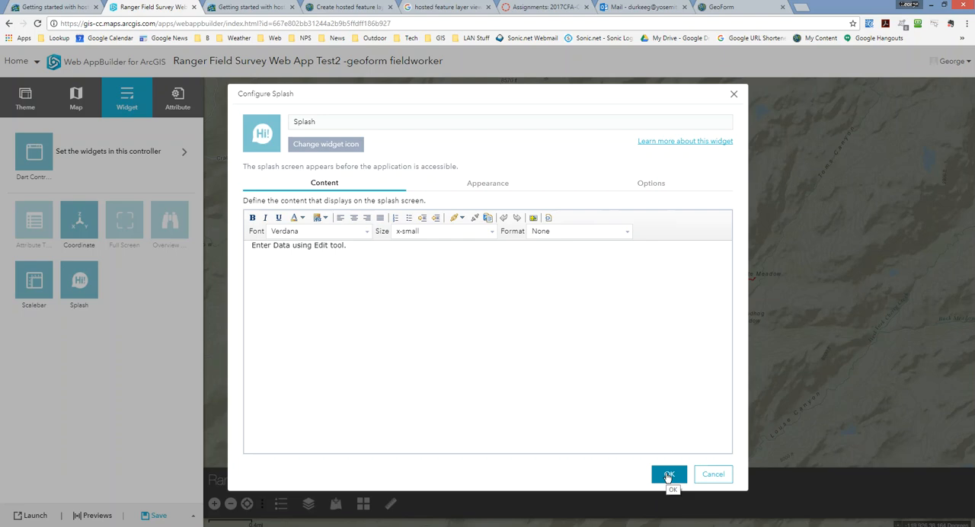
click(668, 475)
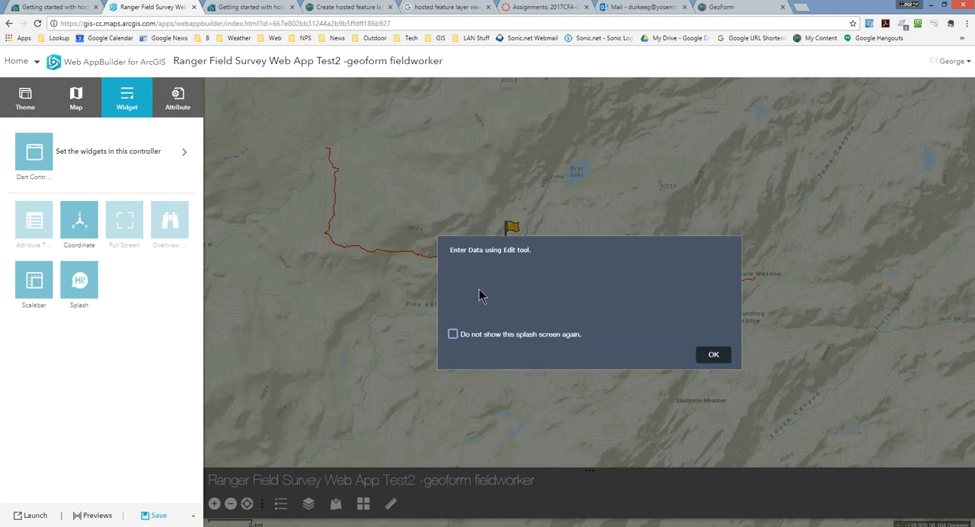
Dismiss the splash screen with the option not to show it again, and save the app
click(452, 335)
click(713, 355)
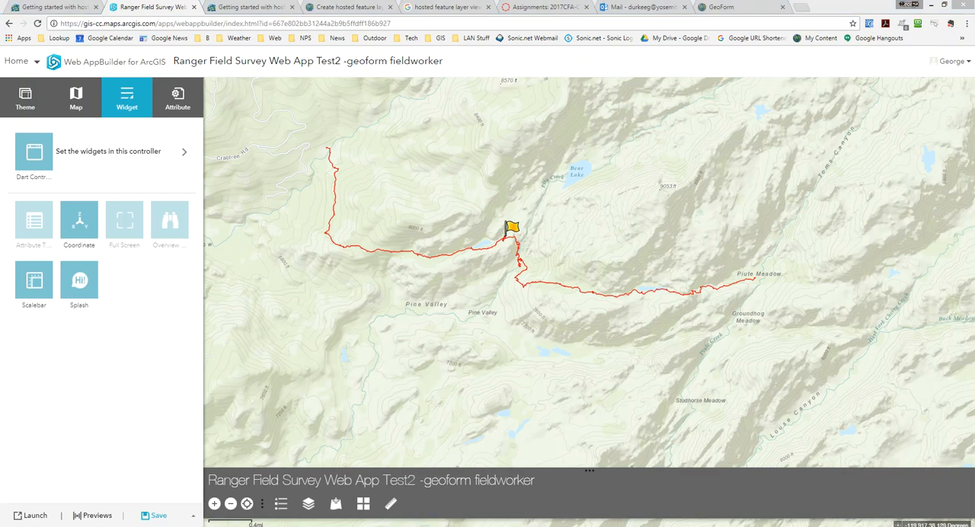
click(158, 517)
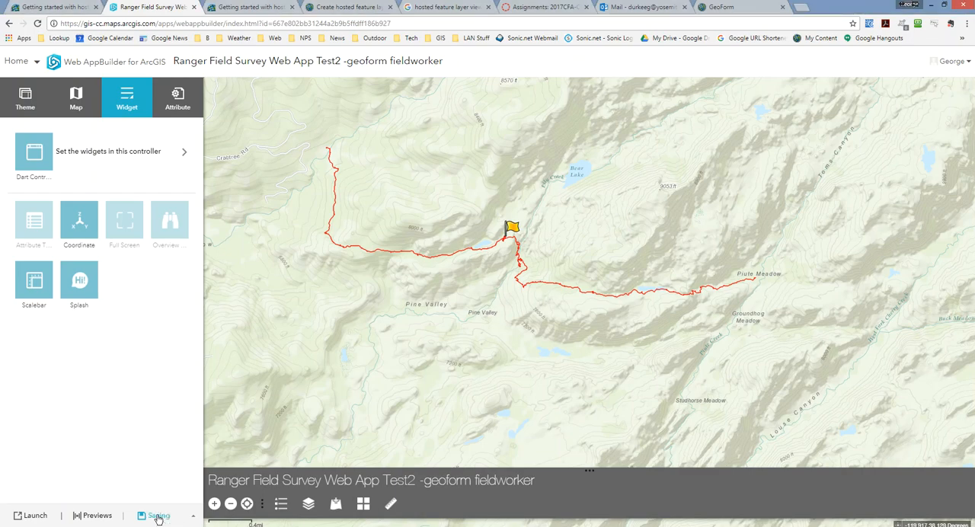
Preview the app at iPhone 4s / 4 and iPad Pro sizes, and return to its configuration
click(98, 516)
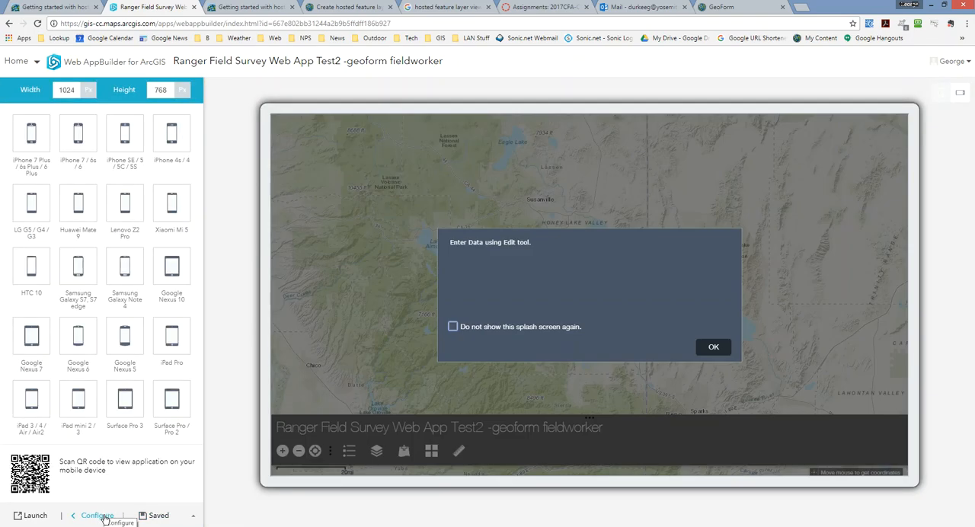
click(726, 346)
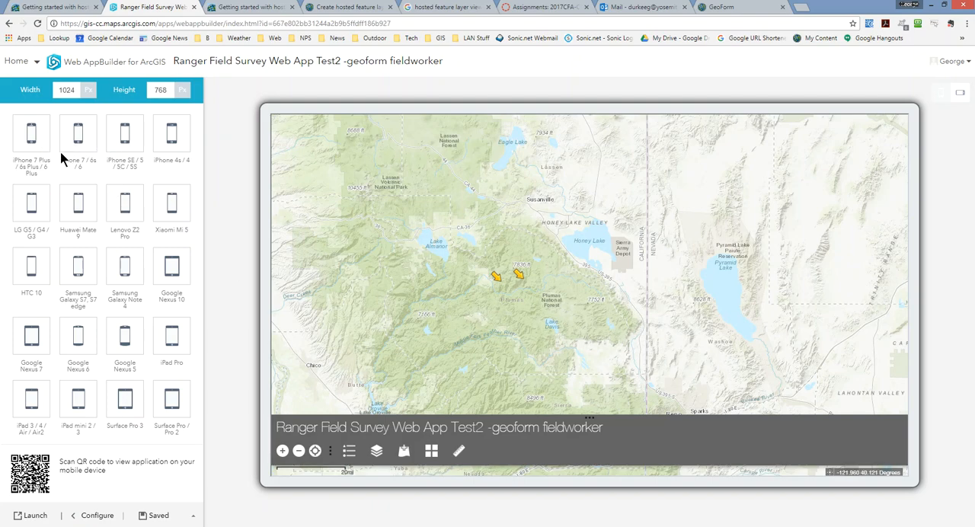
click(174, 145)
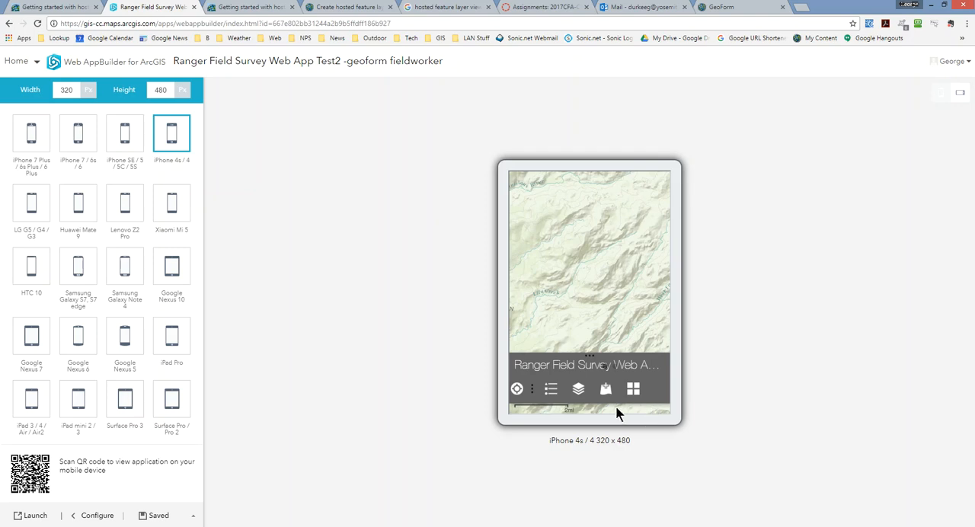
click(172, 333)
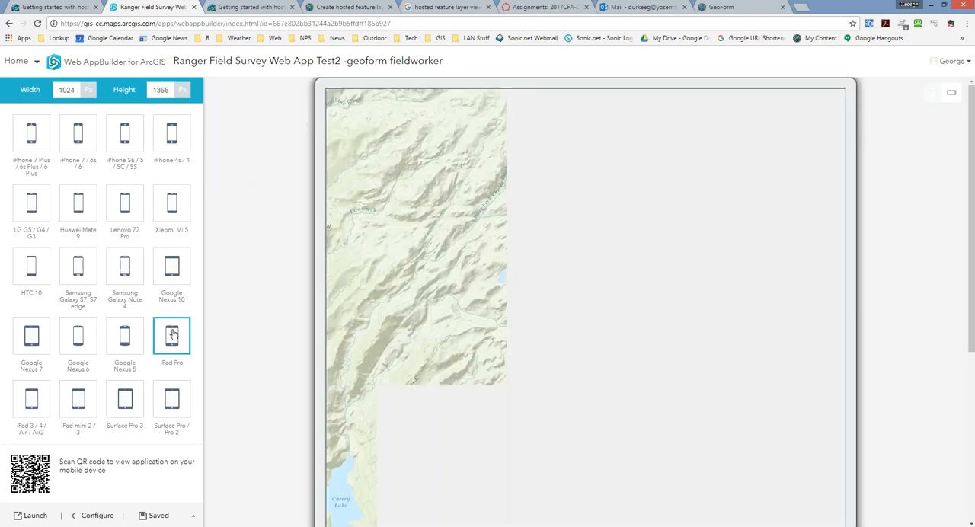
mouse_move(973, 274)
mouse_down()
mouse_move(974, 443)
mouse_move(973, 268)
mouse_up()
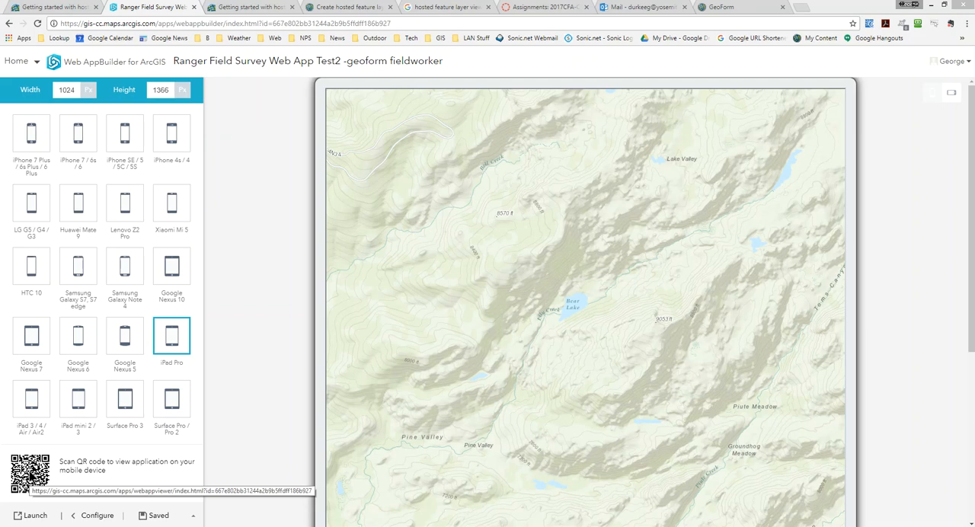
right_click(29, 471)
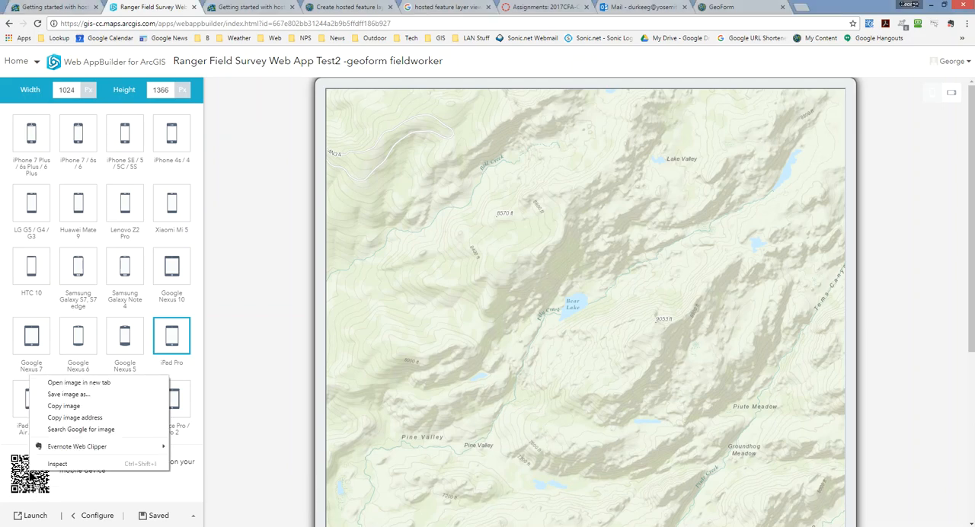
click(83, 481)
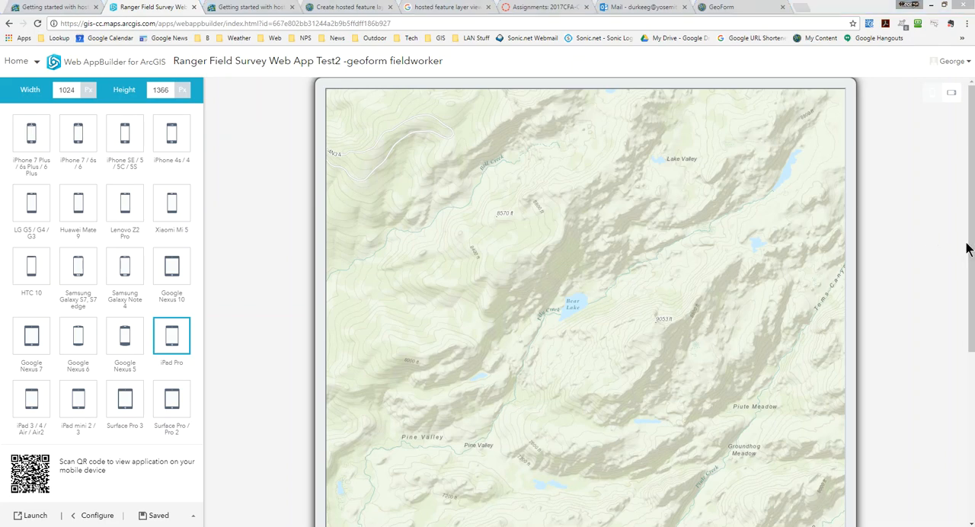
drag(966, 246, 961, 443)
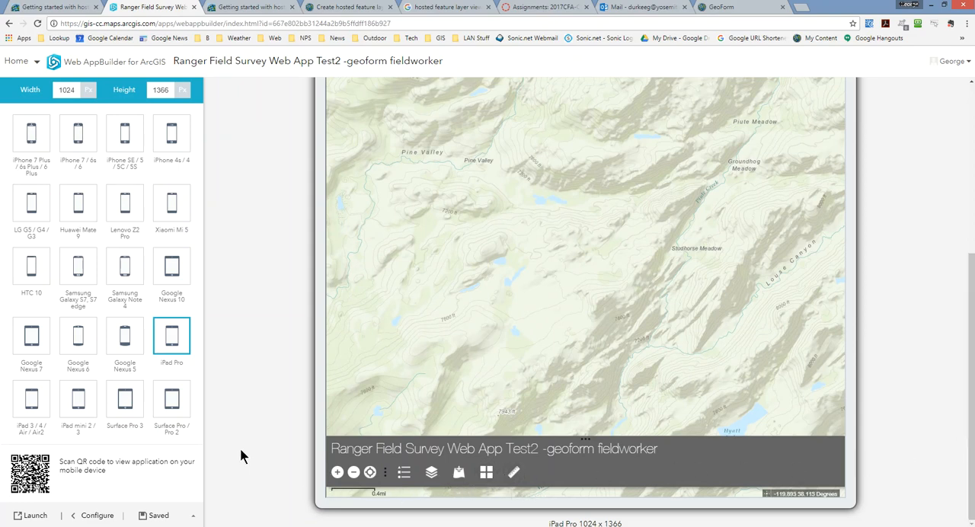
click(79, 517)
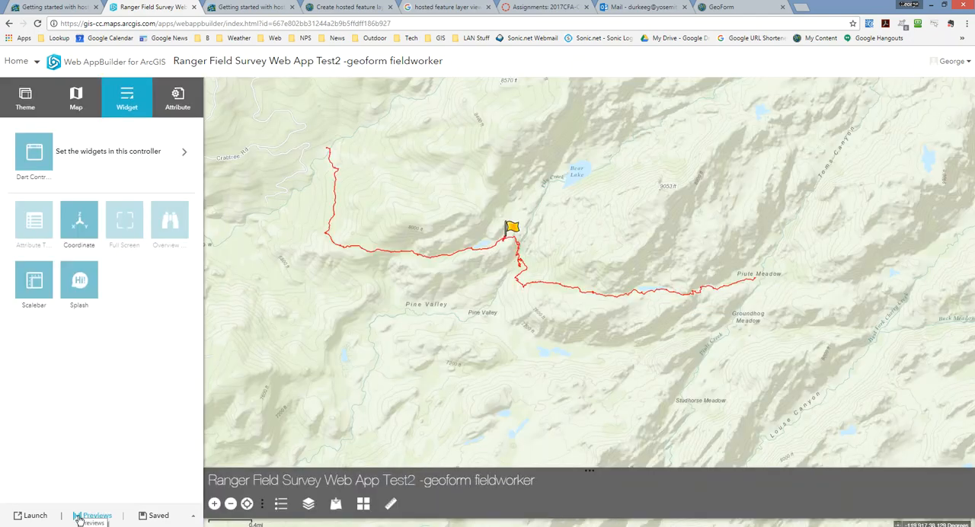
Add a Share widget to the Dart Controller with the email, facebook, twitter and google+ options enabled
click(111, 152)
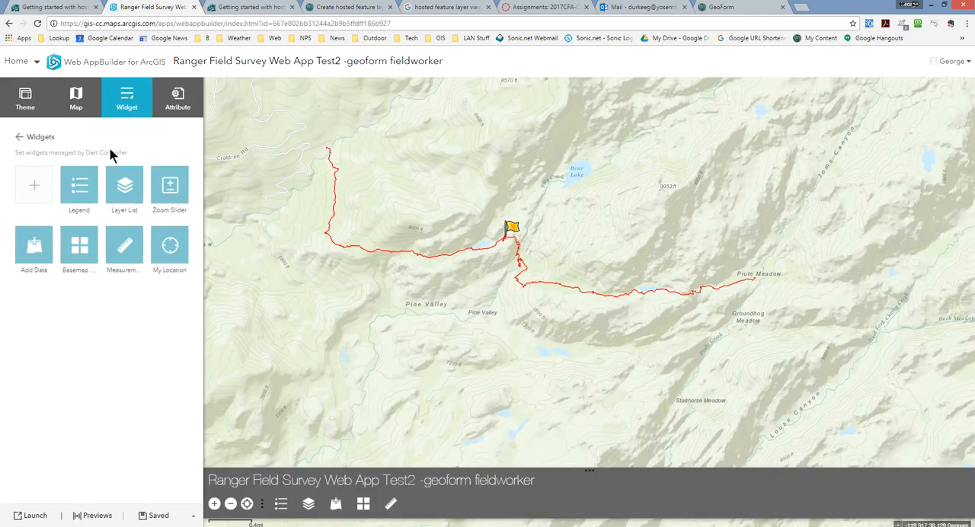
click(30, 190)
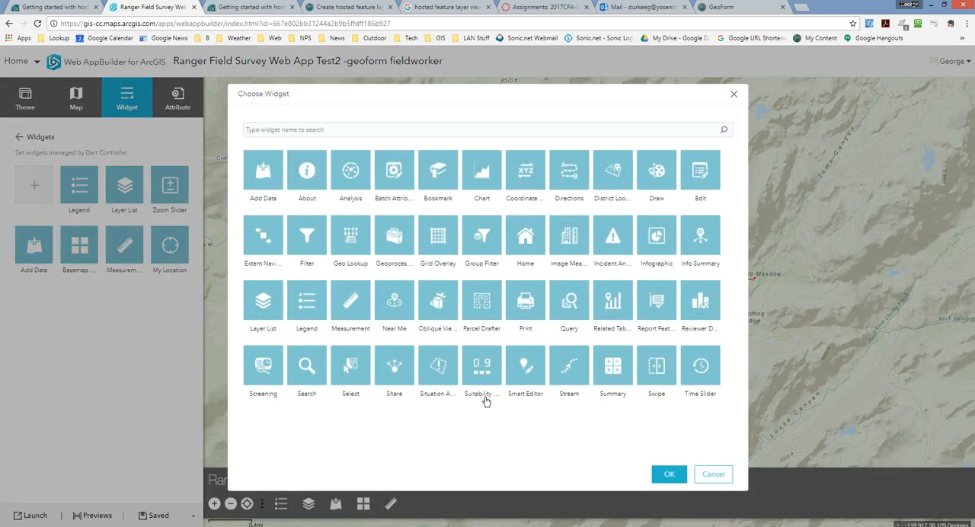
click(398, 367)
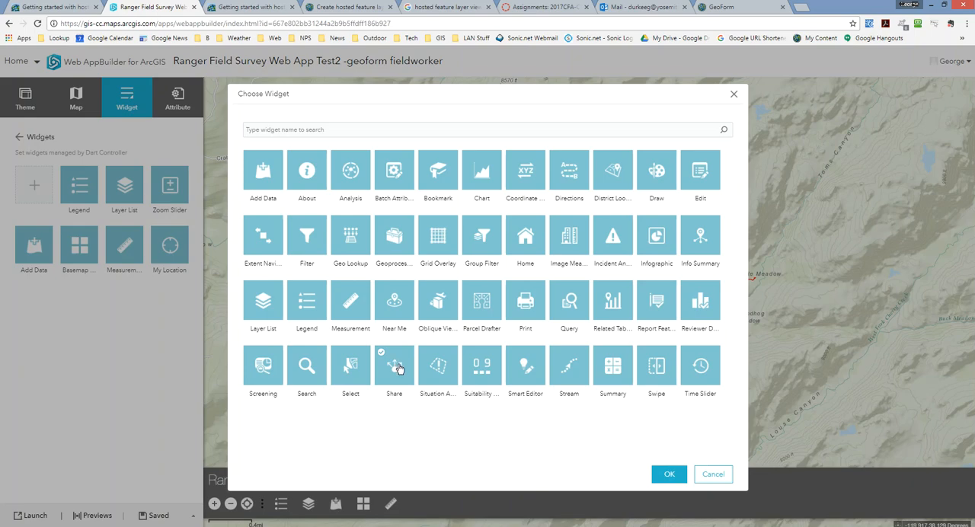
click(659, 480)
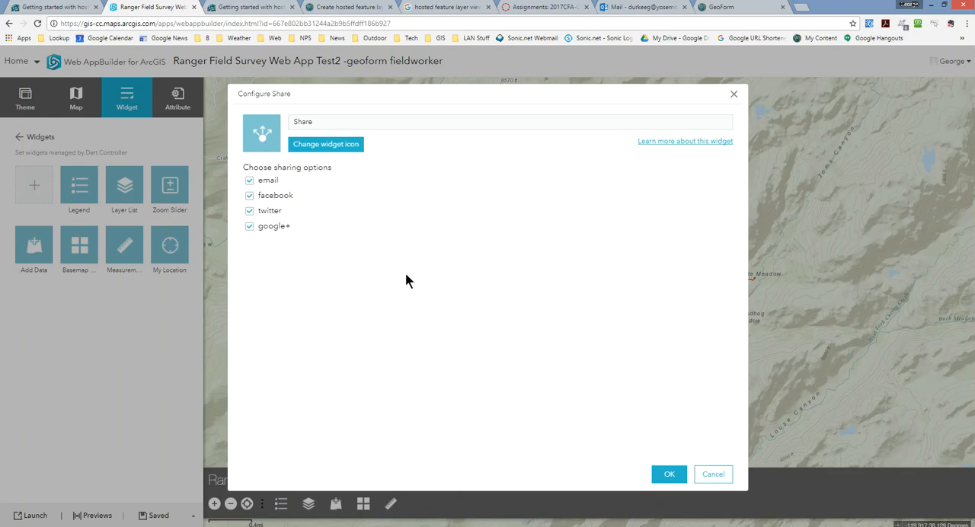
click(669, 475)
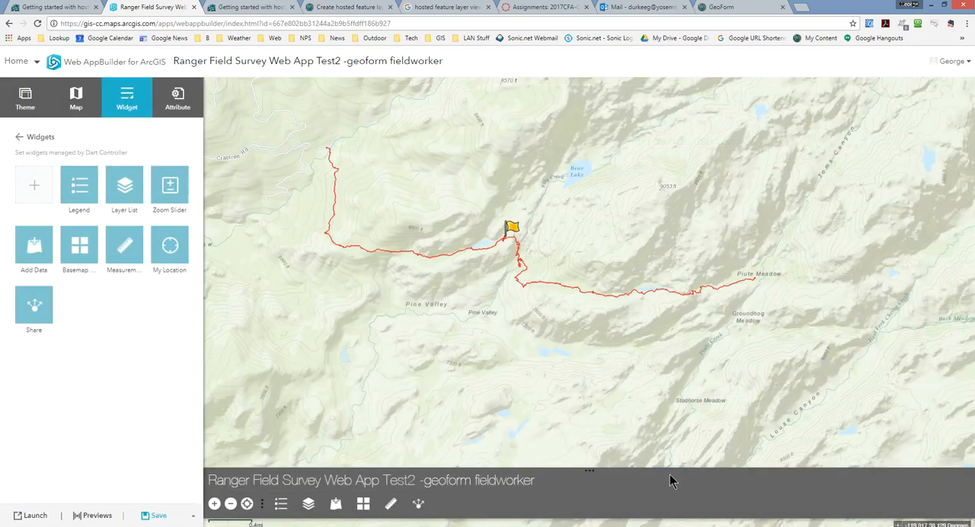
Save the app, launch it in a new browser tab and dismiss its splash screen
click(147, 516)
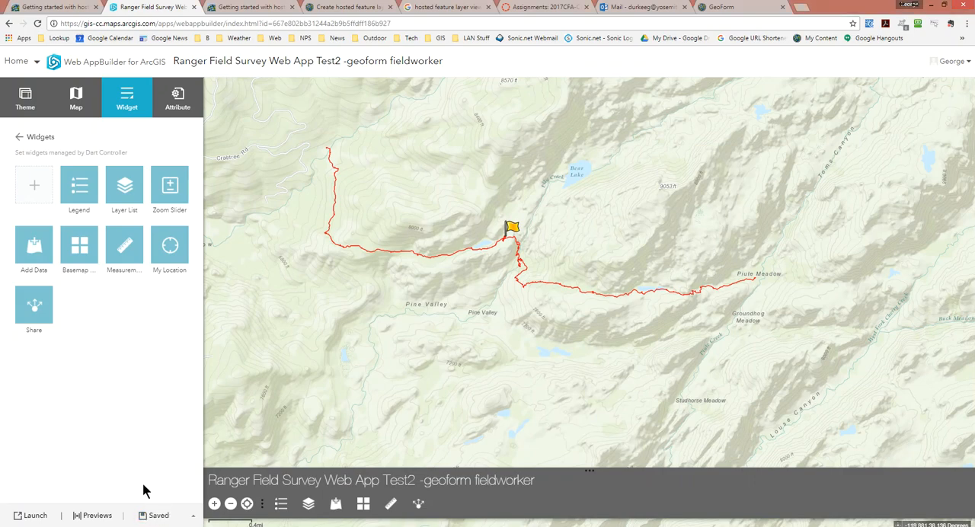
click(41, 517)
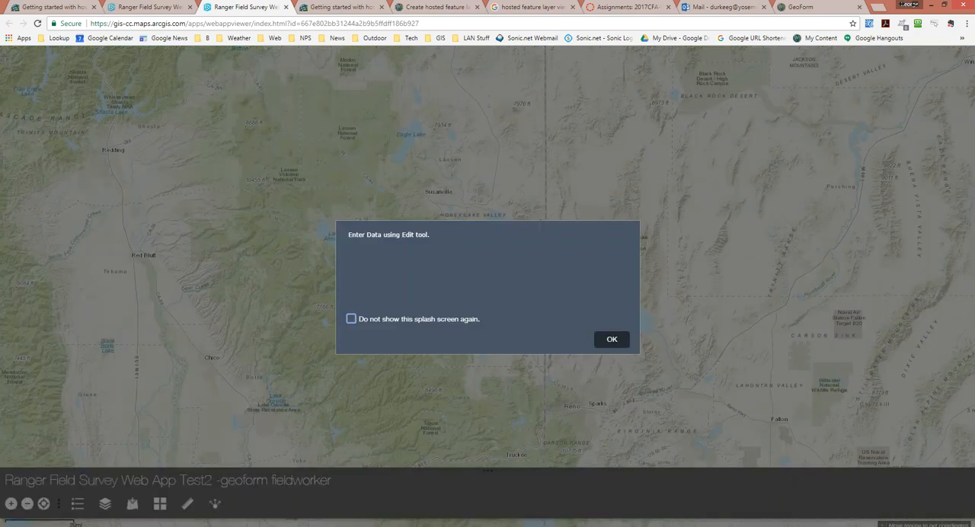
click(611, 339)
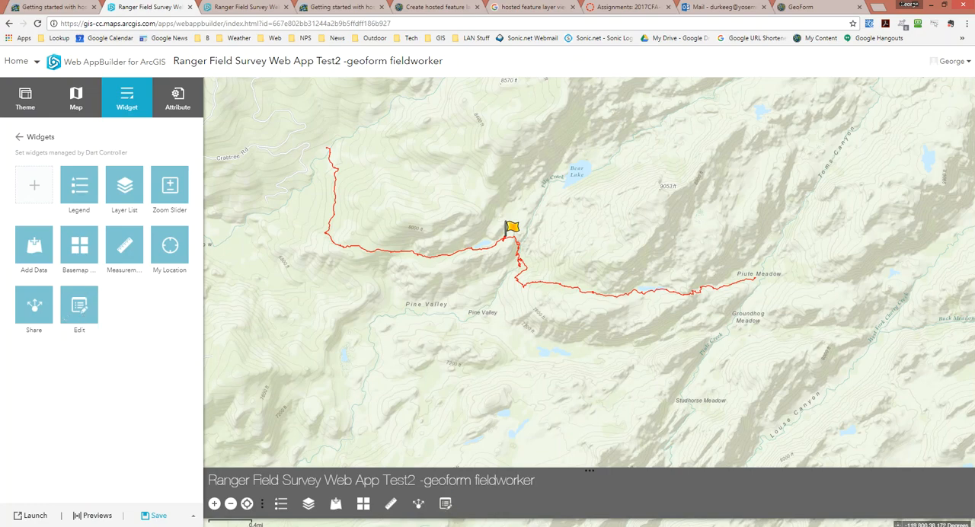
Add an Edit widget to the Dart Controller, keeping its default toolbar, tolerance and editable-layer settings
click(19, 137)
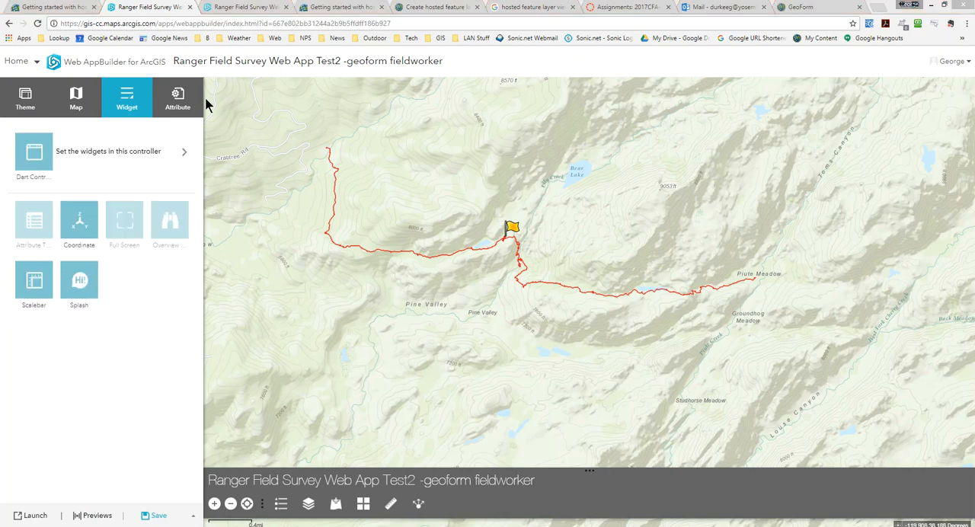
click(178, 152)
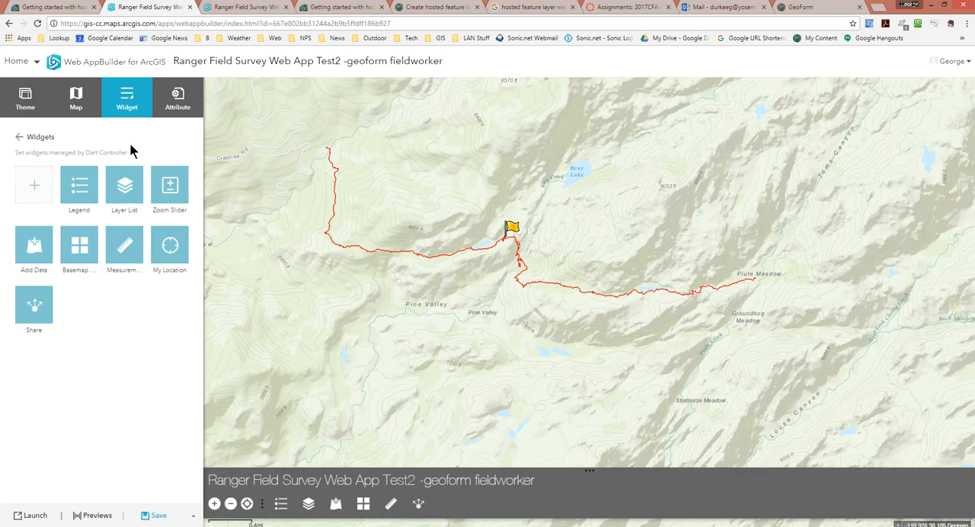
click(31, 189)
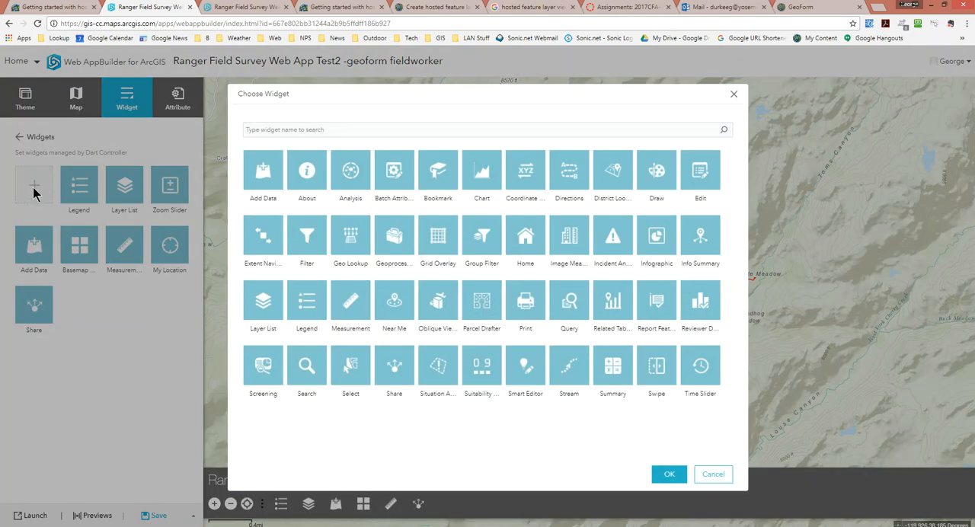
click(699, 172)
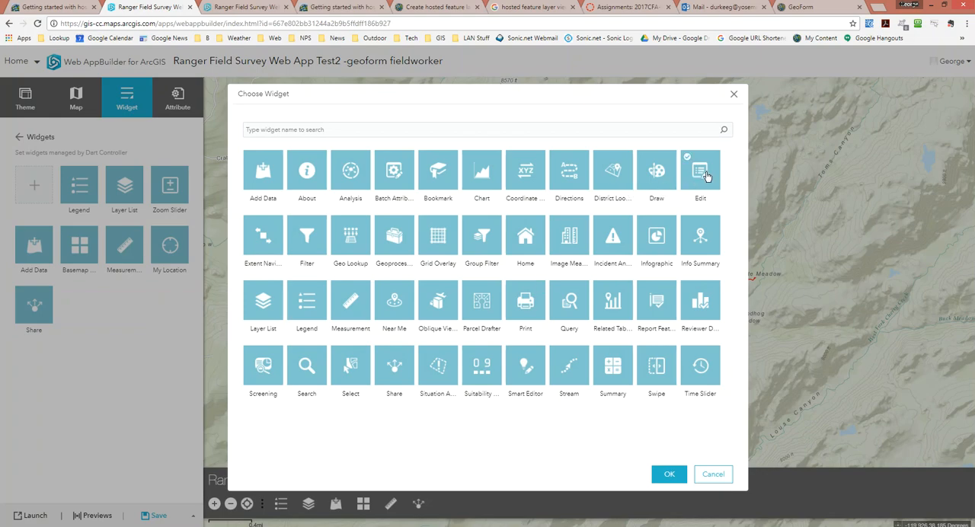
click(668, 474)
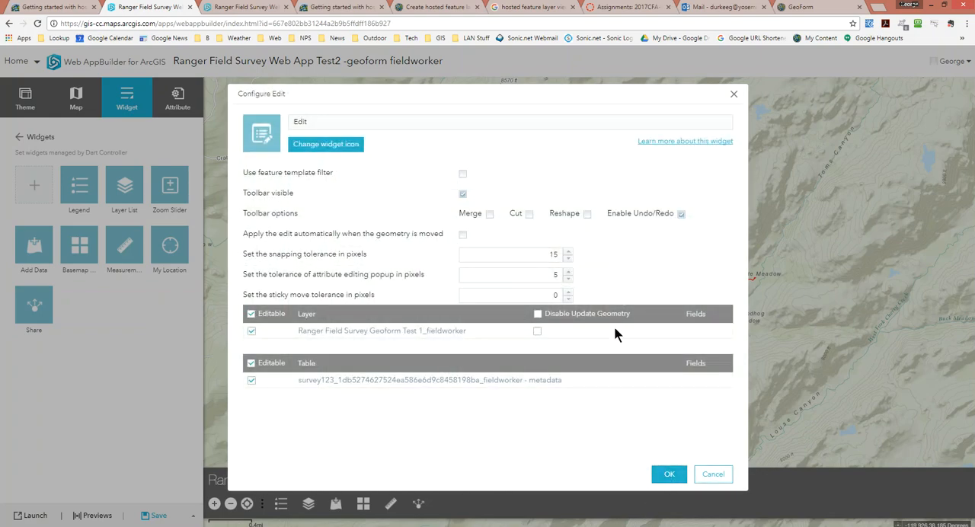
click(668, 475)
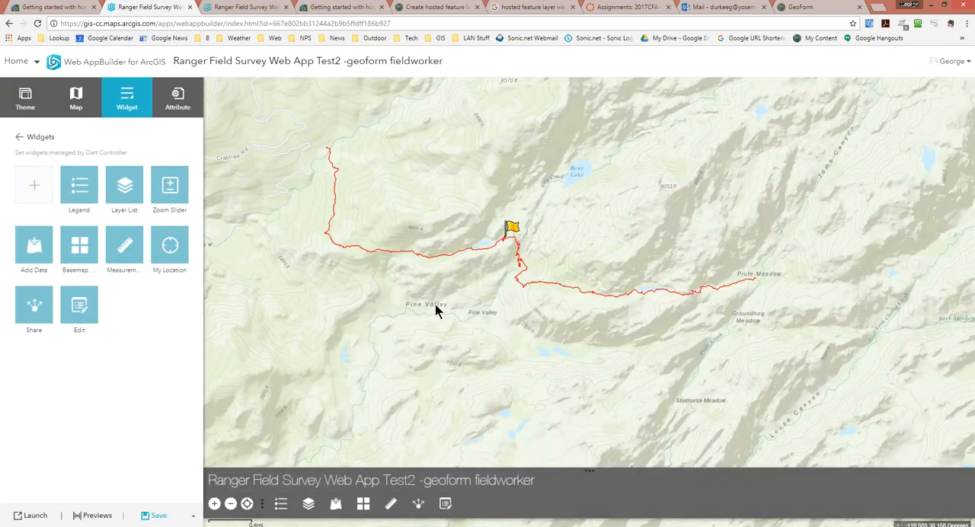
Save the app with its Edit widget, launch it and dismiss the splash screen
click(155, 516)
click(36, 516)
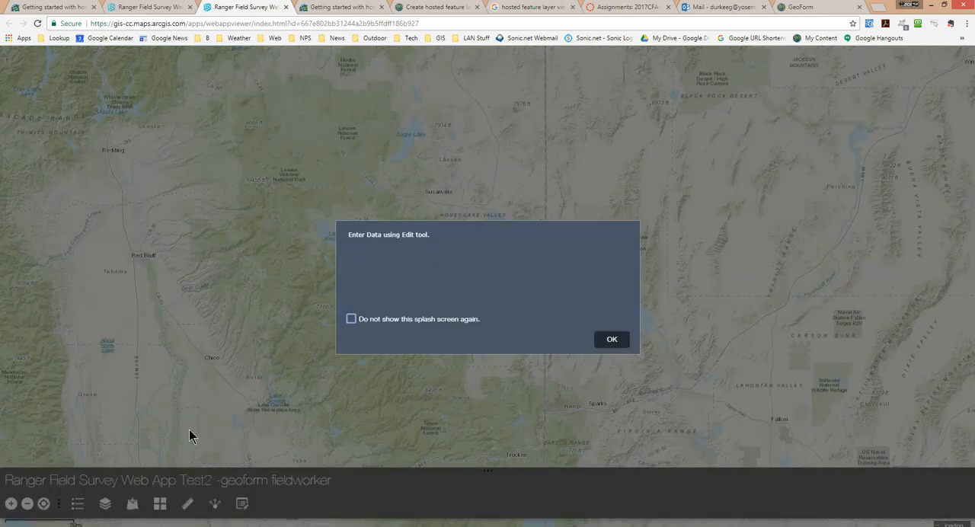
click(610, 340)
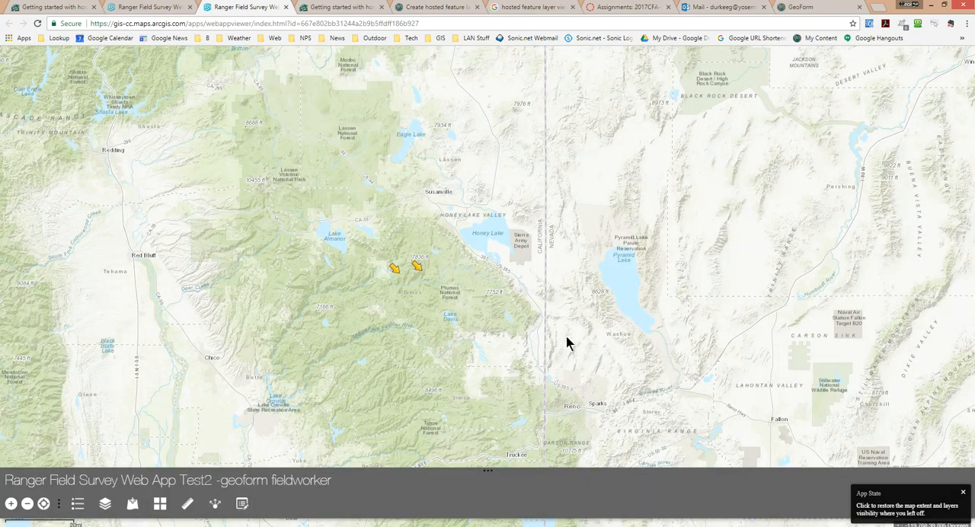
Use the Edit widget's New Feature template to place a survey point at Lake Almanor, and look through its attribute form
click(243, 504)
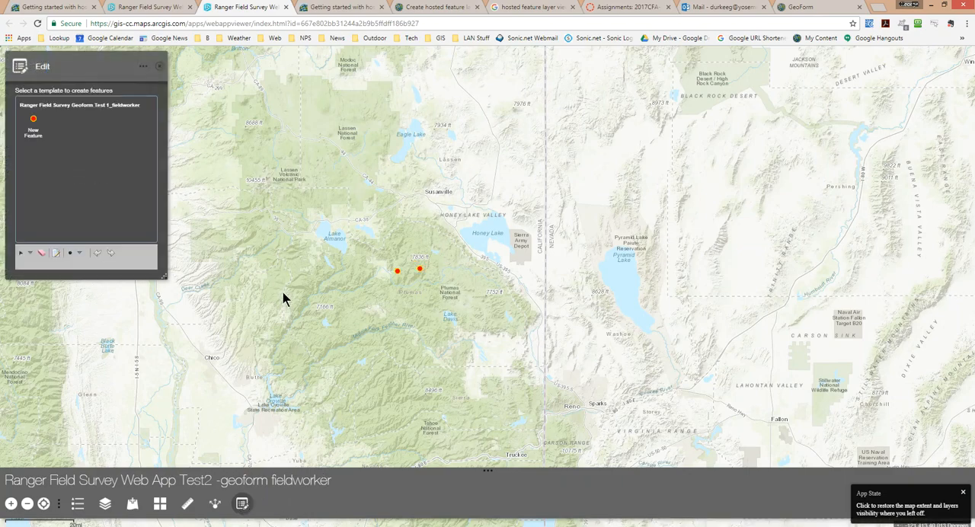
click(32, 126)
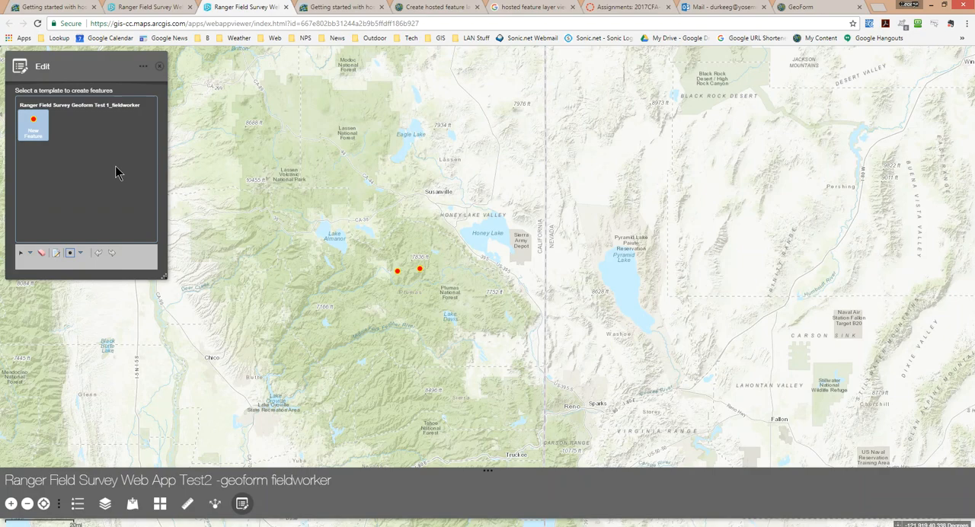
click(351, 249)
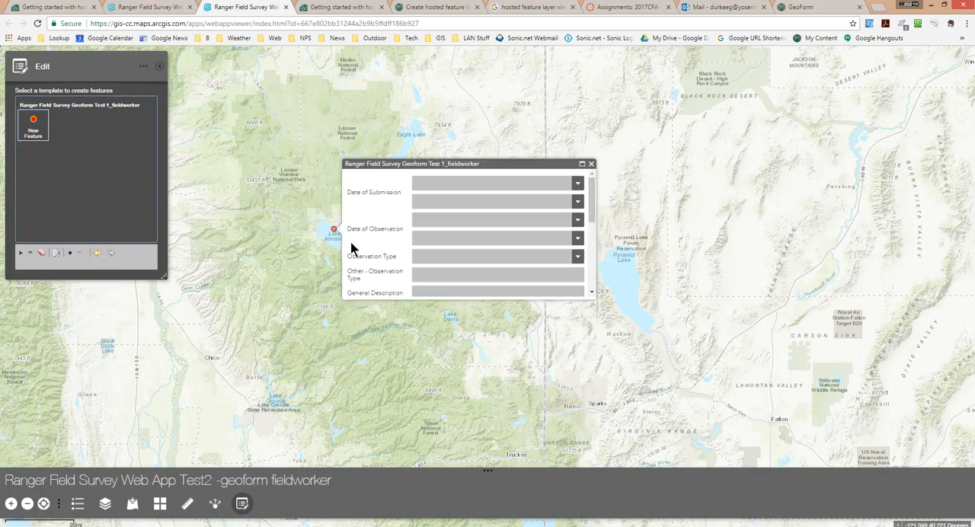
scroll(512, 207, down, 1)
scroll(513, 207, down, 5)
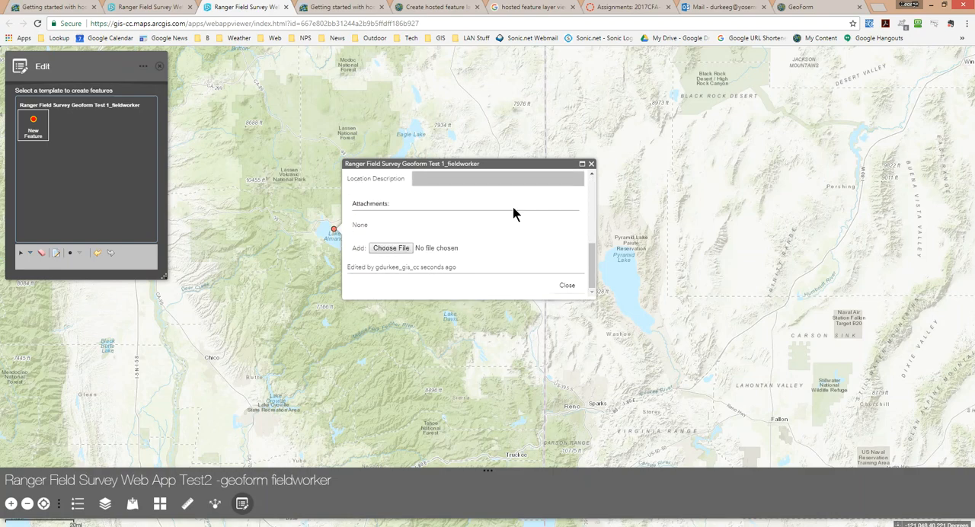
scroll(512, 207, up, 6)
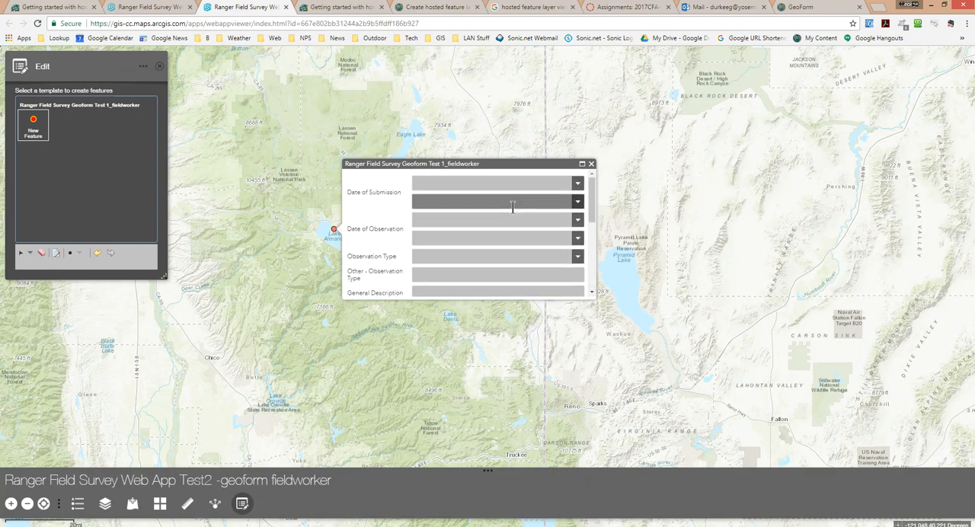
Set the new point's Date of Submission to 10/20/2017 at 2:30:00 AM
click(578, 185)
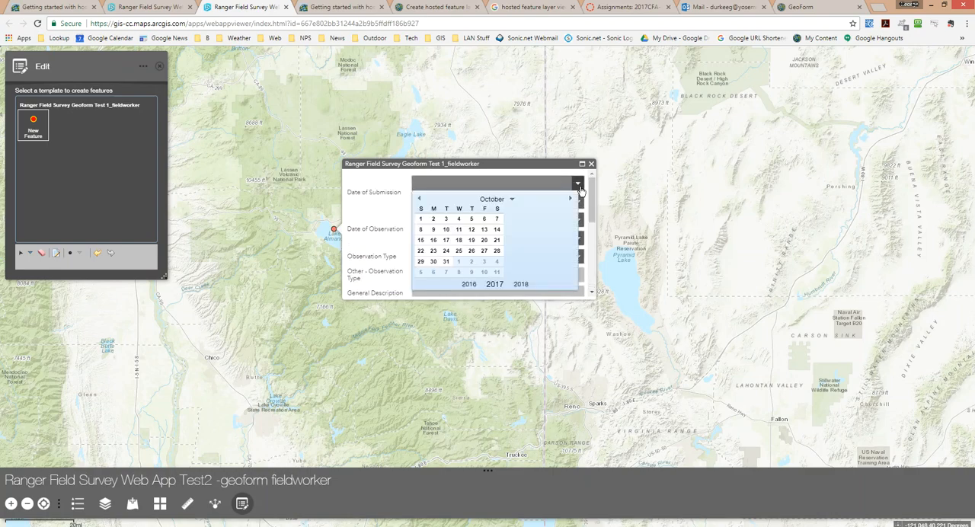
click(482, 241)
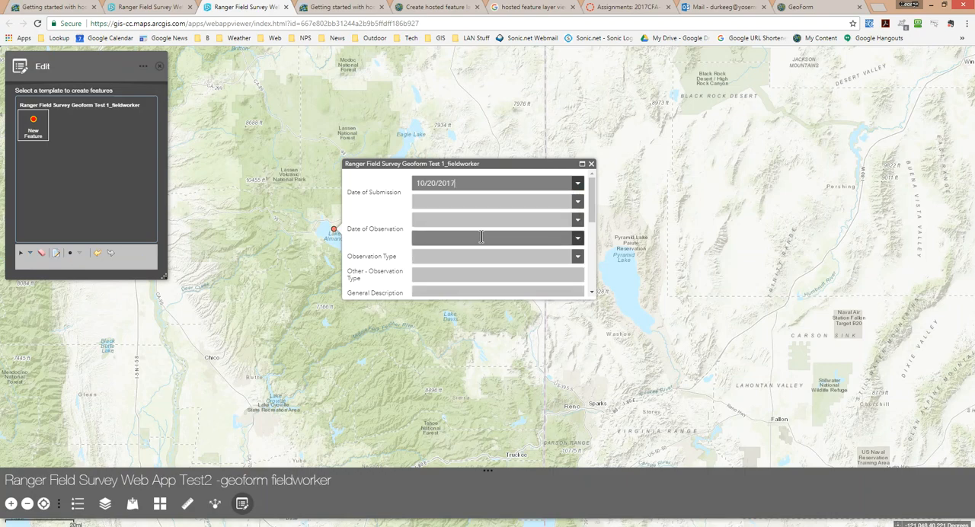
click(577, 202)
click(495, 296)
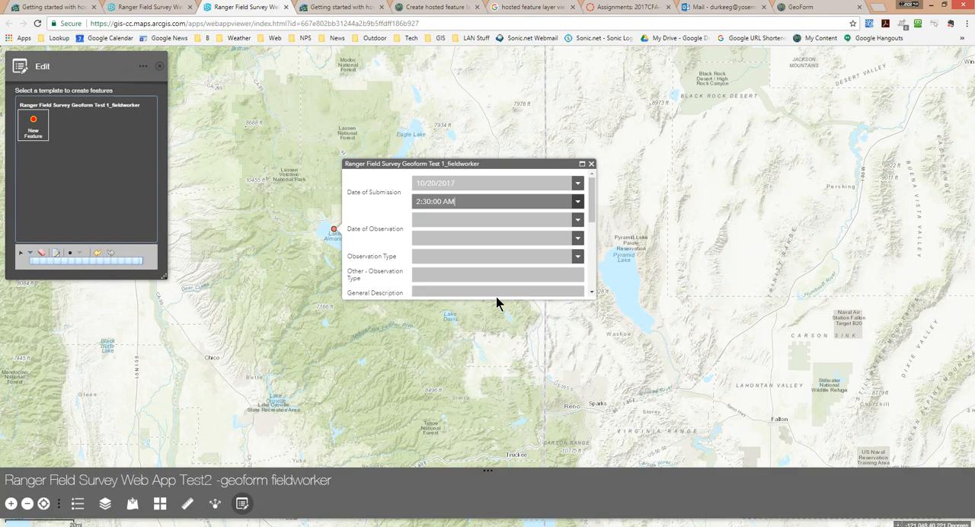
Set the new point's Date of Observation to 10/2/2017, check the attachments section and close the attribute form
click(577, 220)
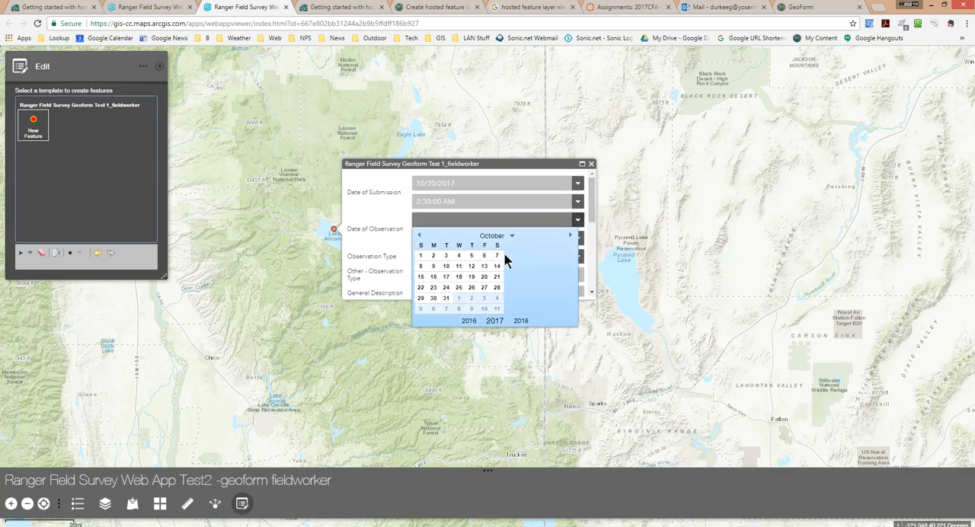
click(433, 255)
scroll(467, 255, down, 1)
scroll(463, 250, down, 5)
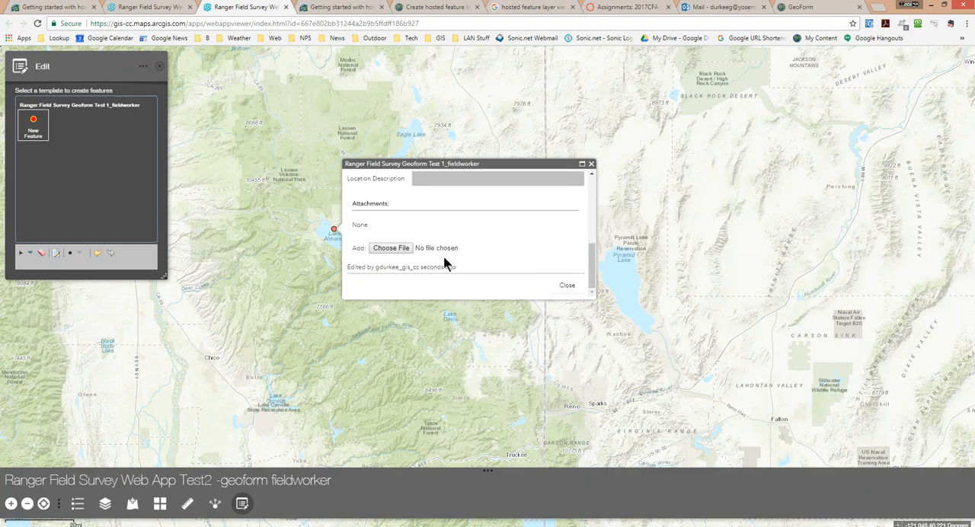
scroll(445, 257, up, 5)
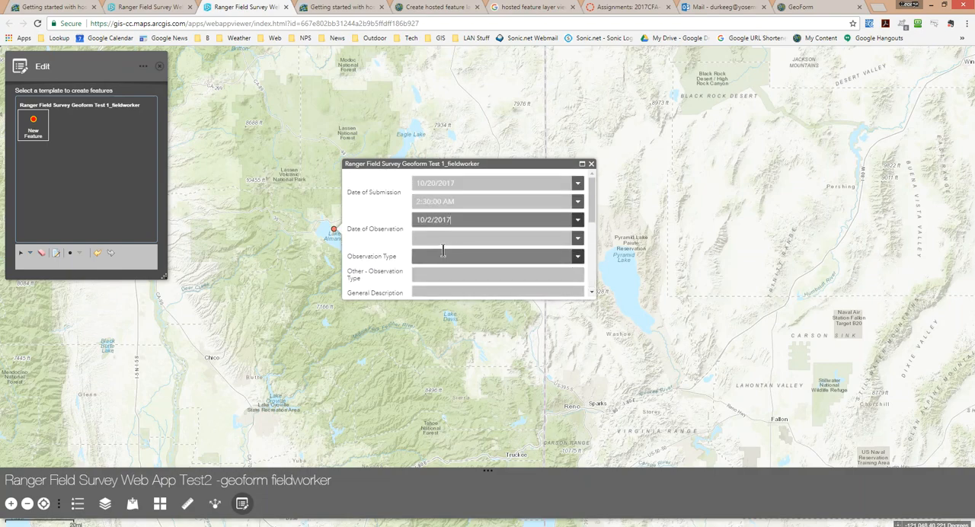
scroll(393, 241, down, 10)
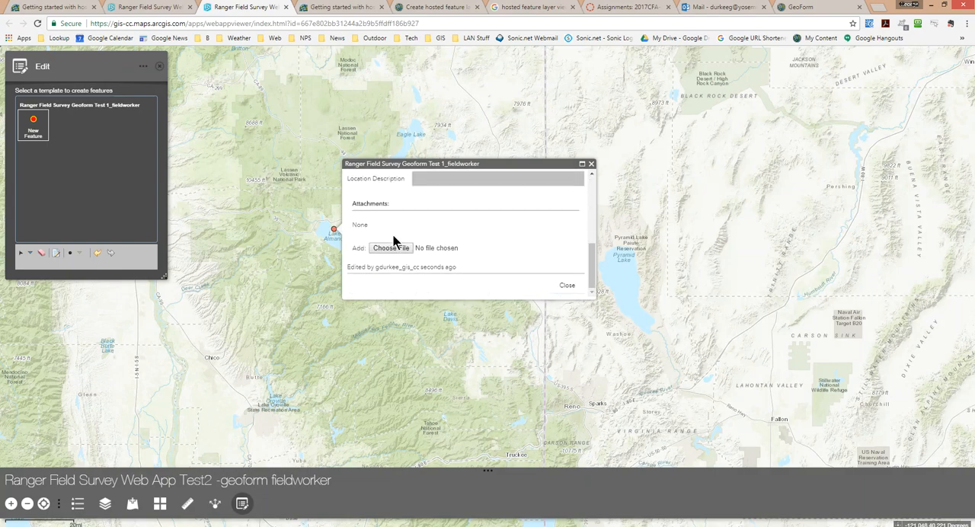
click(568, 284)
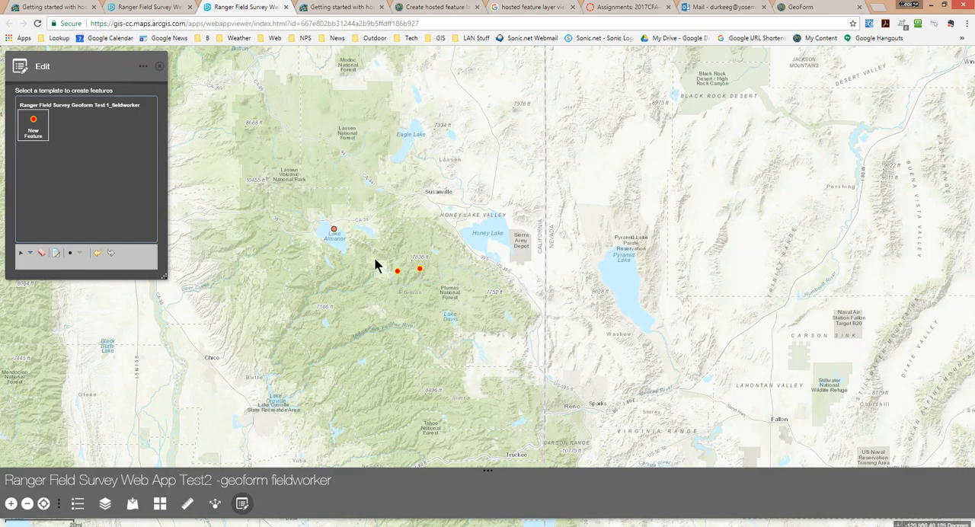